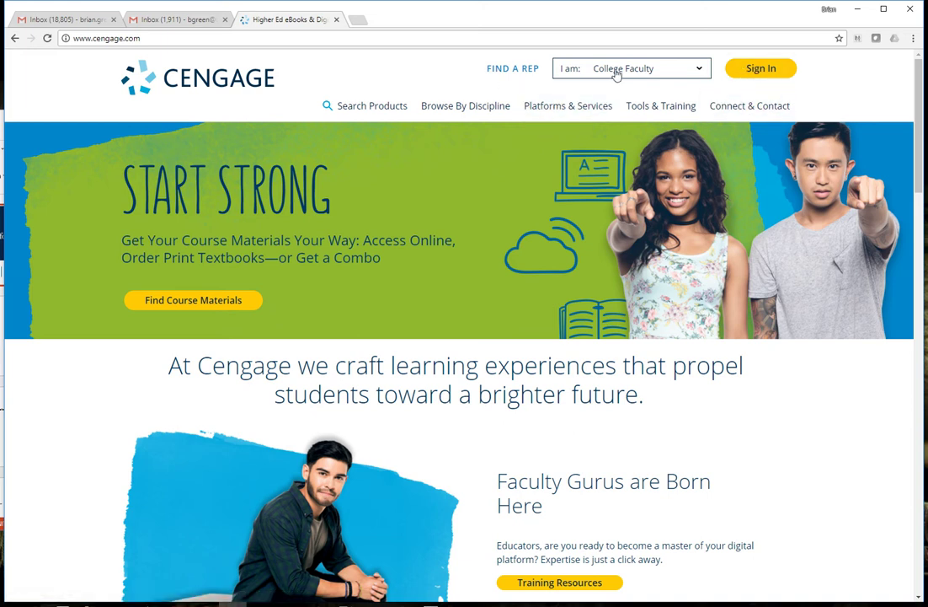
- Open the Sign In panel on the cengage.com homepage
left_click(762, 74)
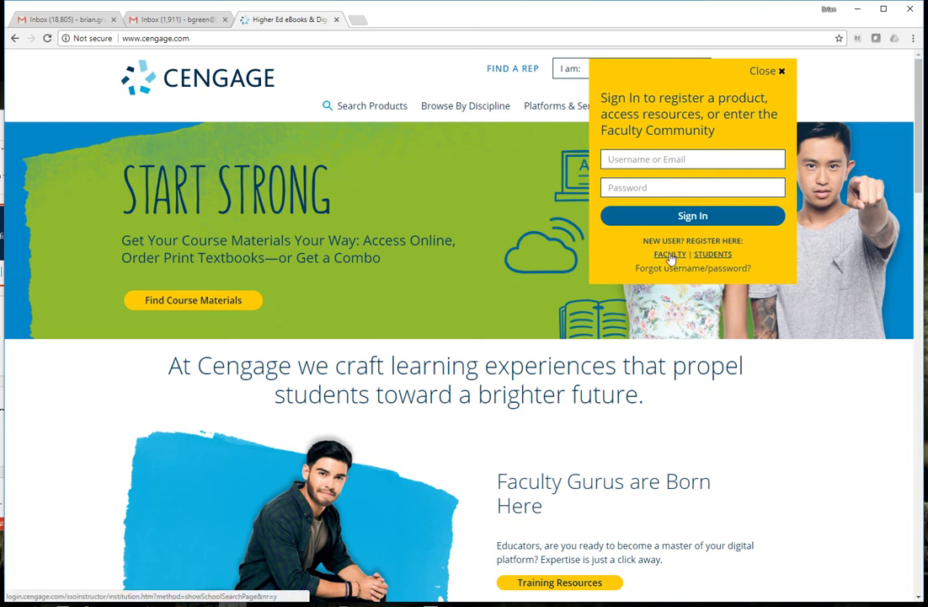
- Sign in with the faculty account's username and password
left_click(660, 159)
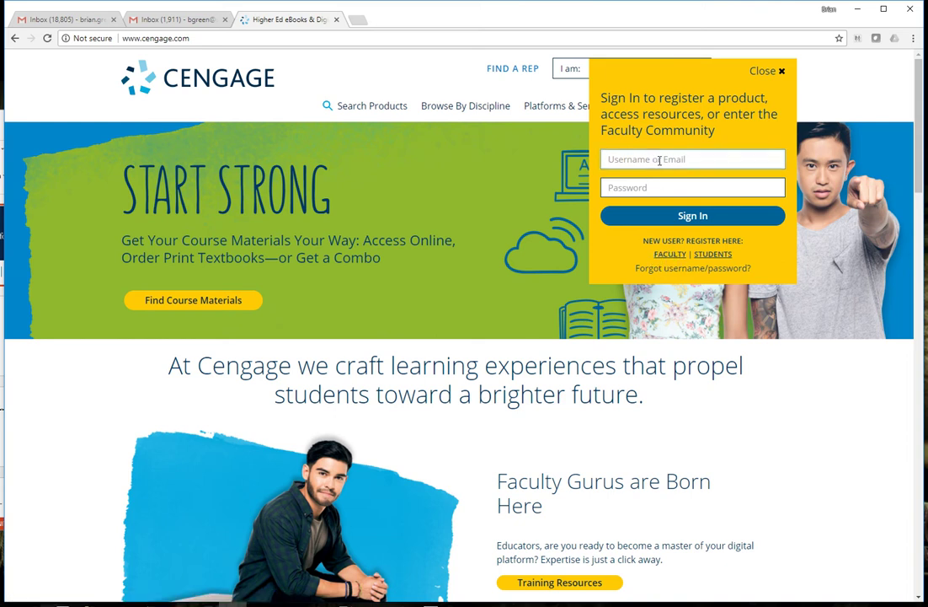
type("bcg")
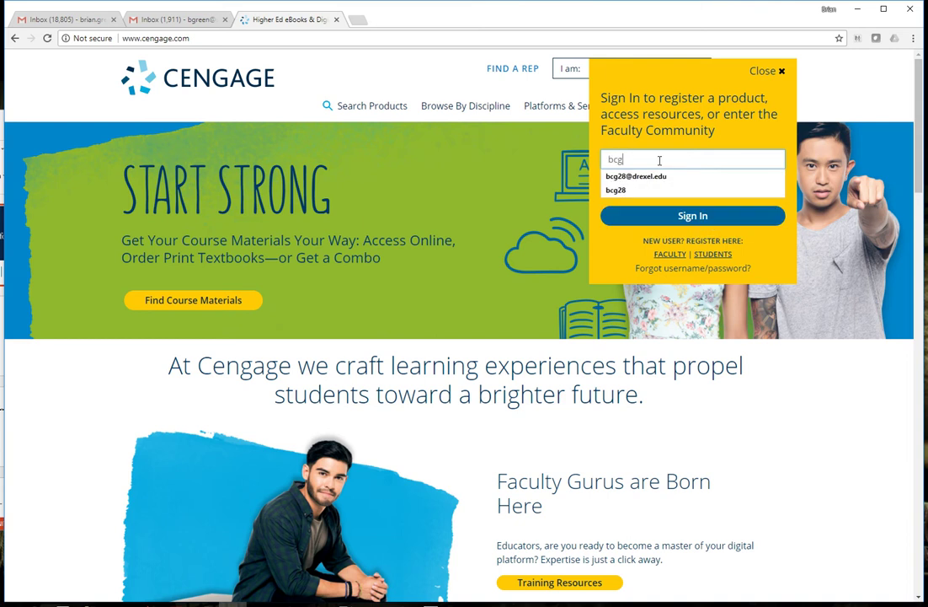
type("28")
left_click(644, 176)
left_click(657, 188)
type("••")
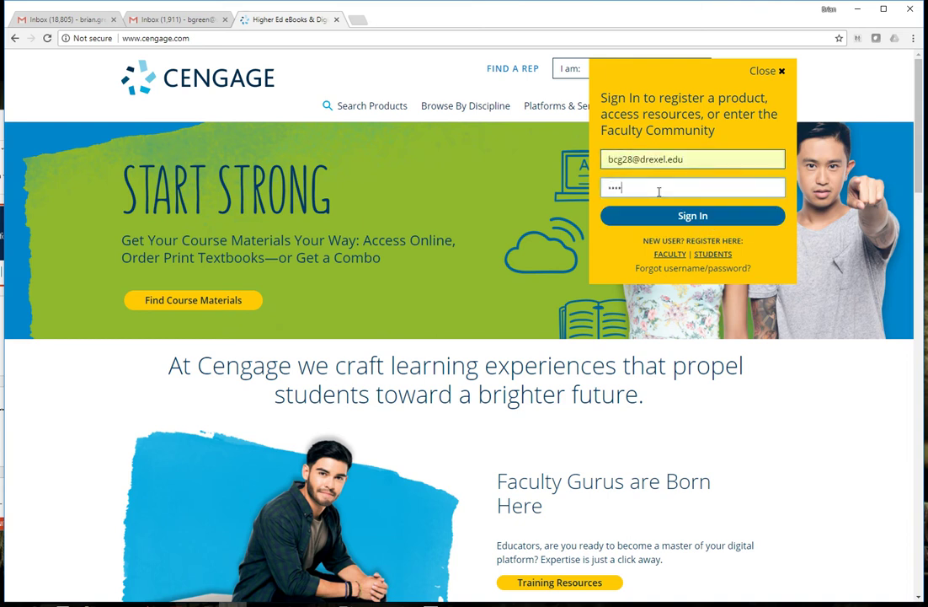
key("Return")
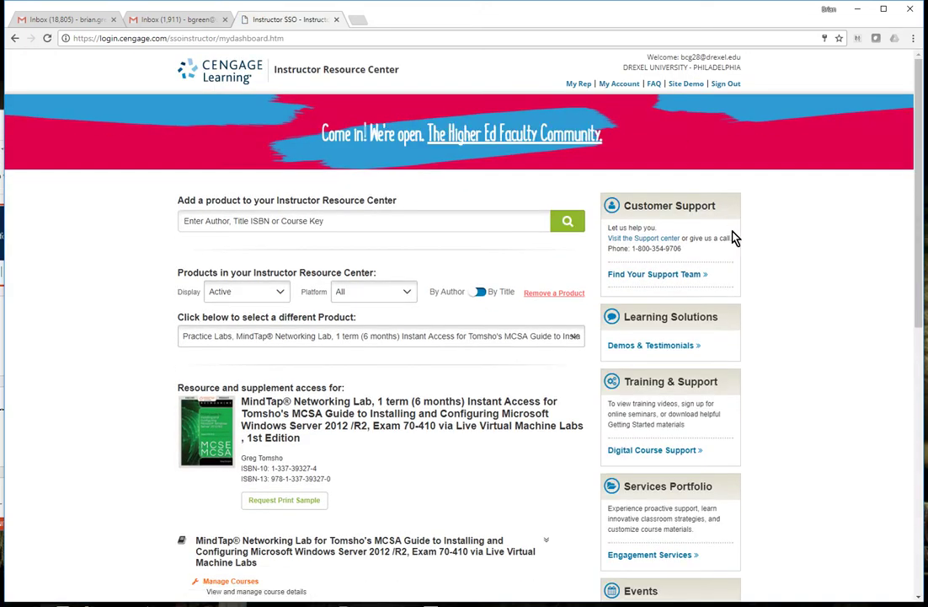
left_click(202, 224)
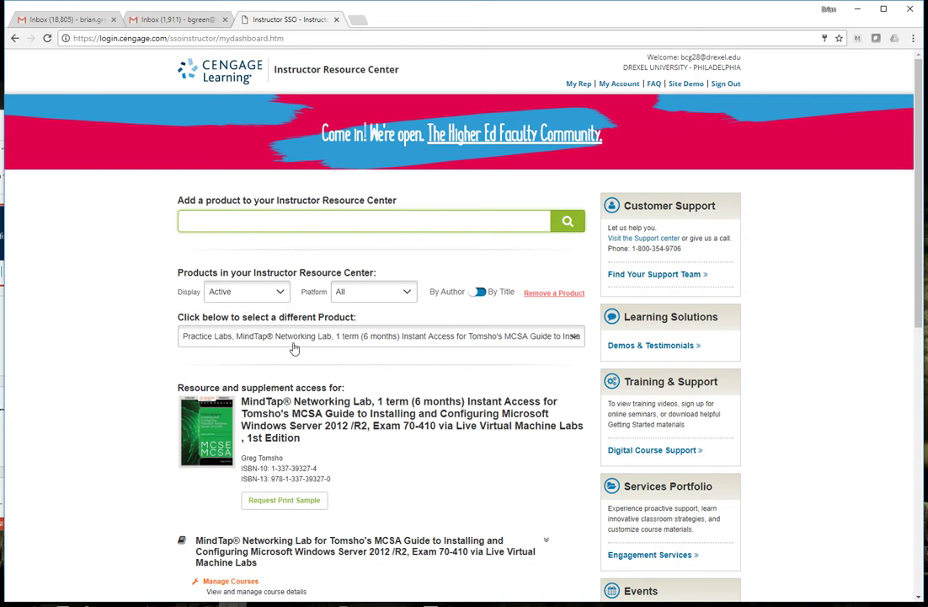
left_click(470, 341)
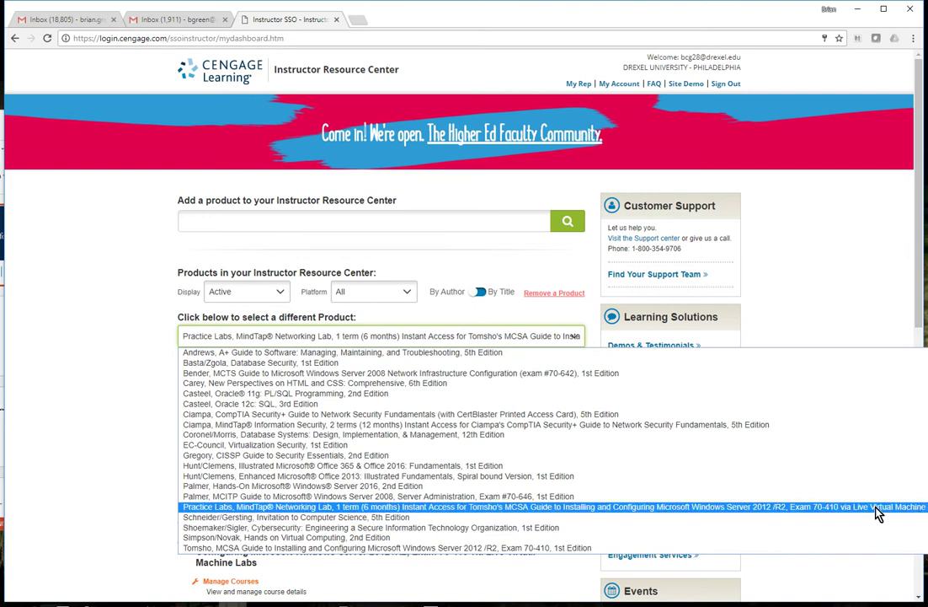
left_click(406, 508)
left_click(366, 219)
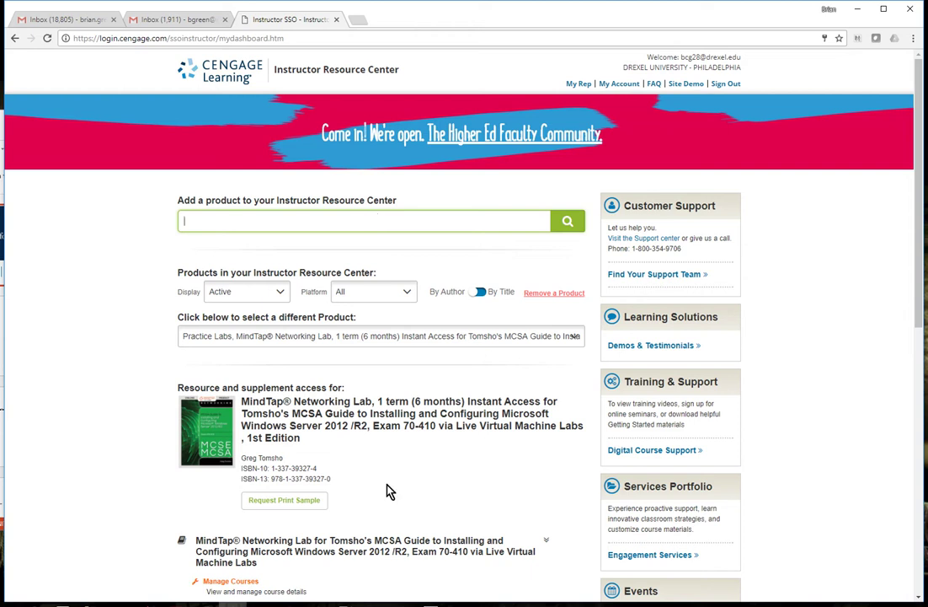
left_click_drag(330, 479, 241, 468)
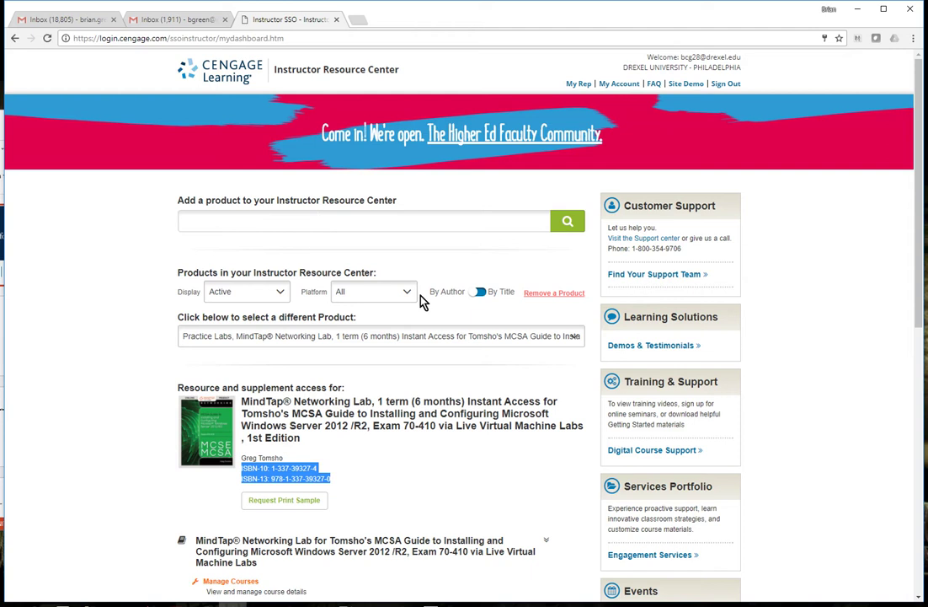
left_click(257, 336)
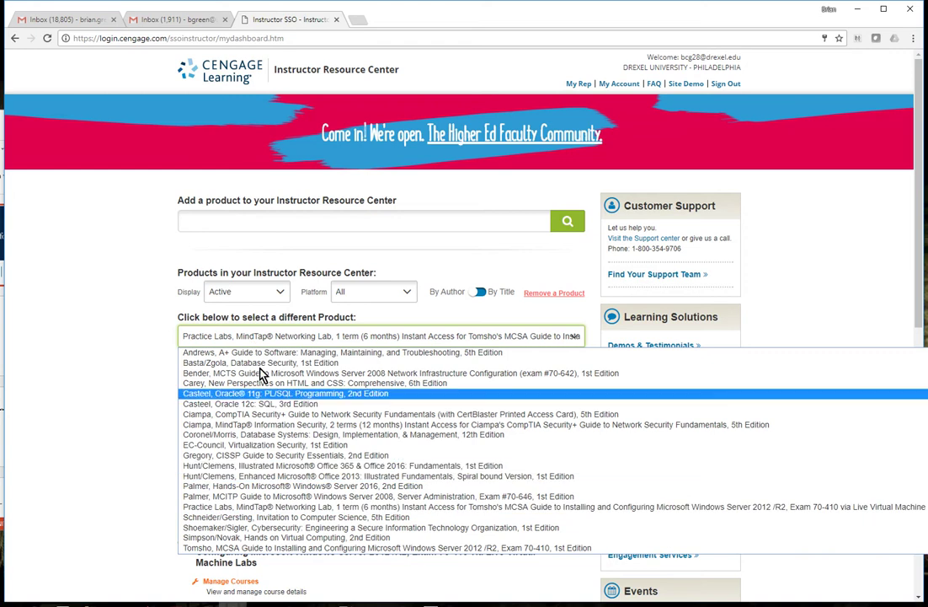
left_click(149, 439)
- Expand the course options for the MindTap Networking Lab product
scroll(148, 439, "down", 1)
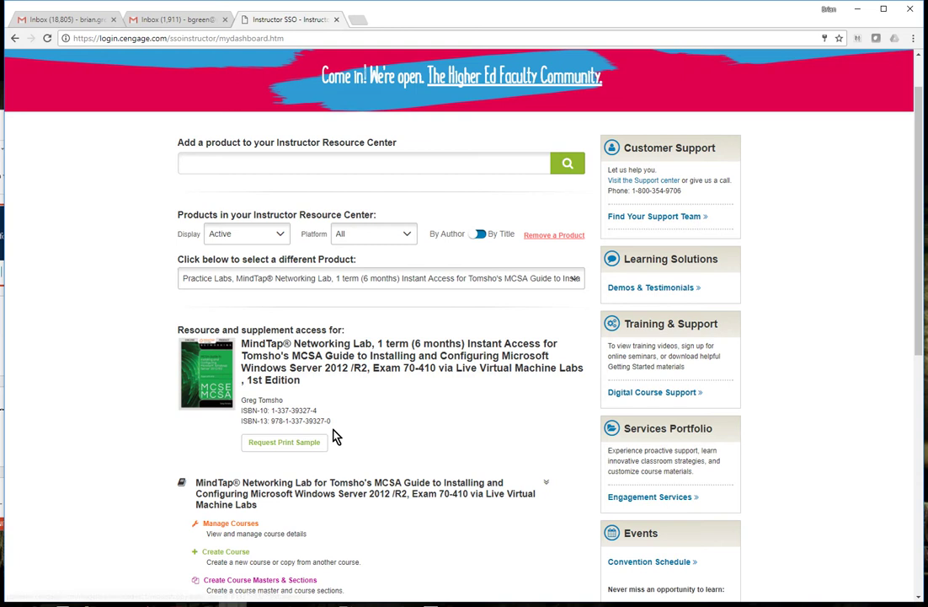
scroll(335, 345, "down", 1)
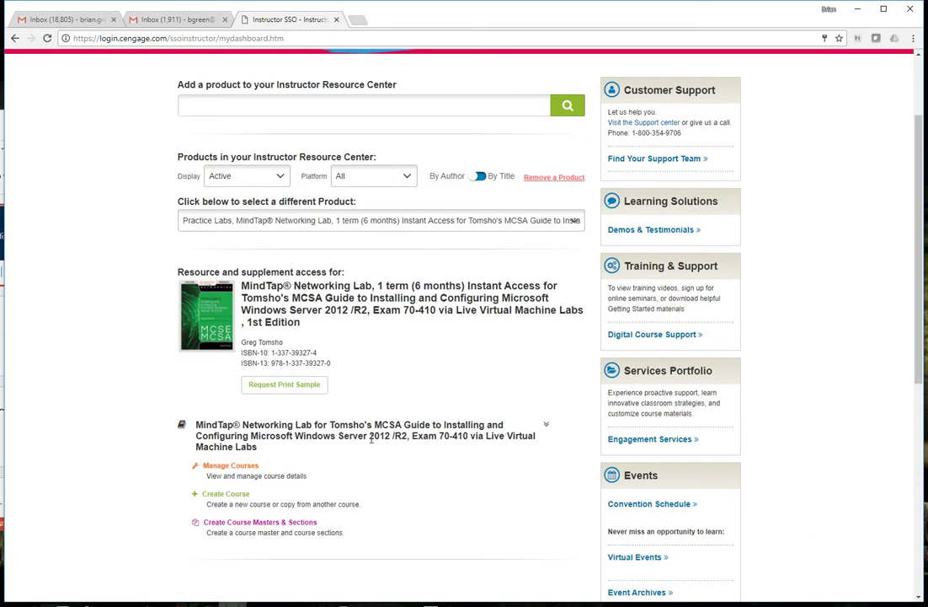
scroll(431, 385, "down", 1)
scroll(432, 385, "up", 1)
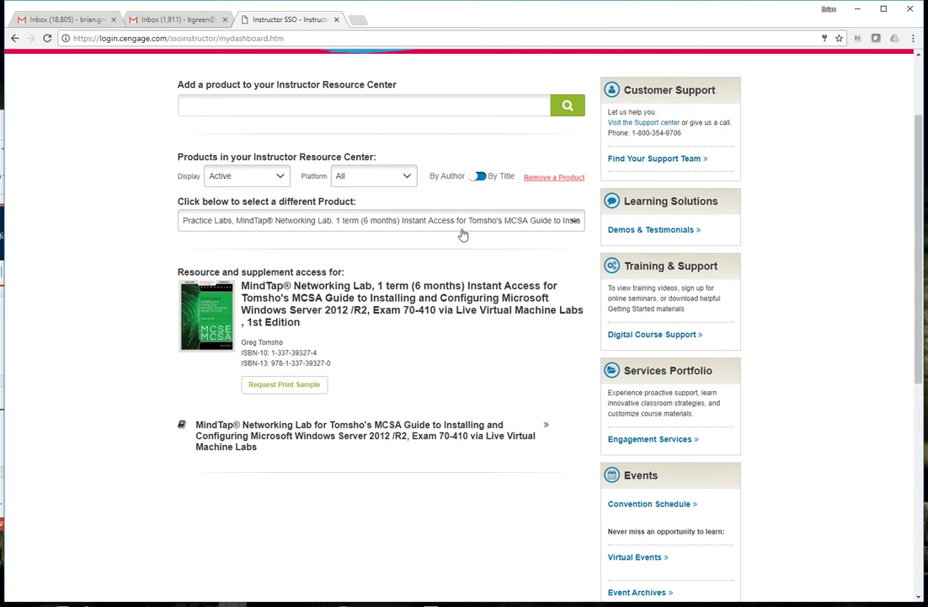
scroll(415, 369, "down", 1)
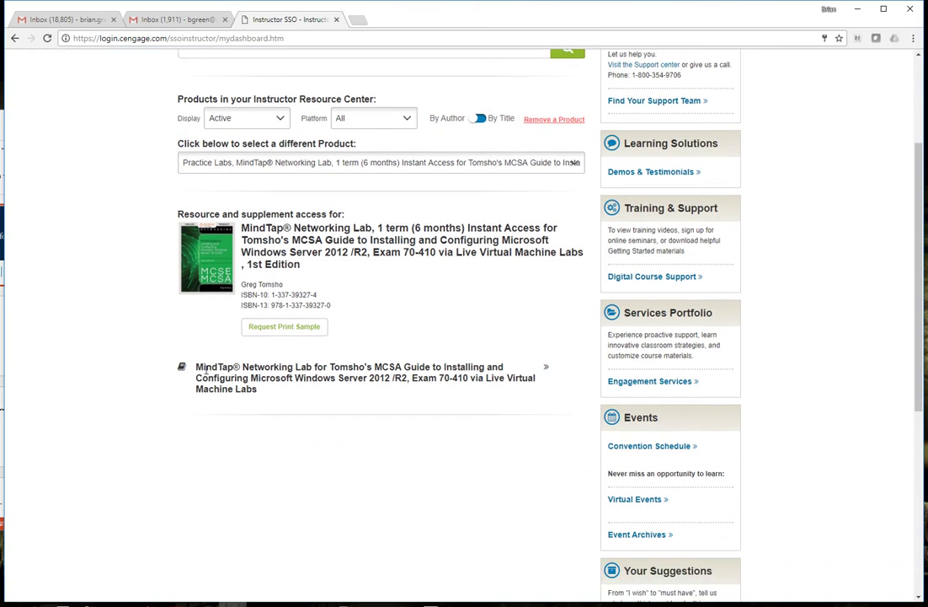
left_click_drag(196, 369, 508, 392)
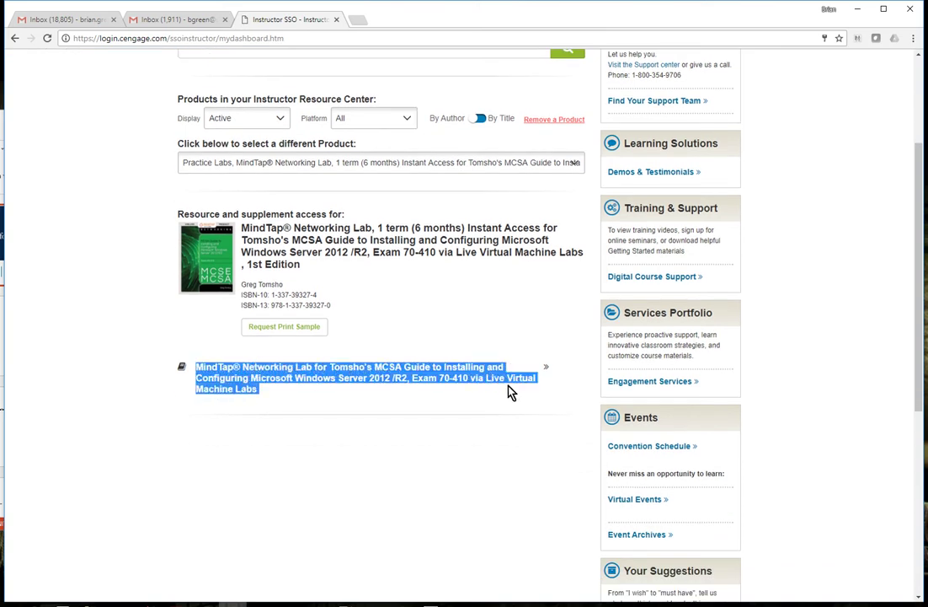
left_click_drag(196, 368, 354, 393)
left_click(241, 379)
left_click(242, 379)
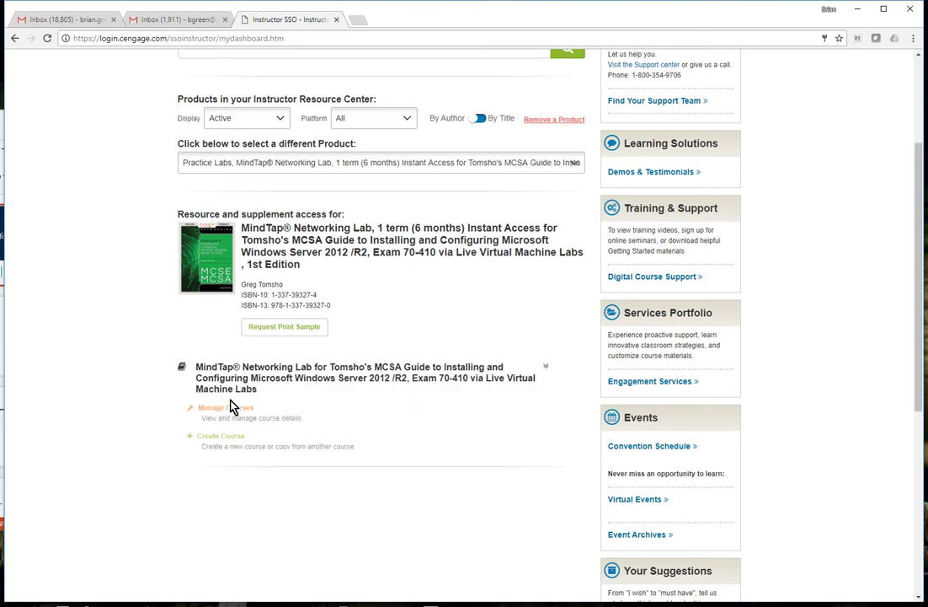
left_click(546, 369)
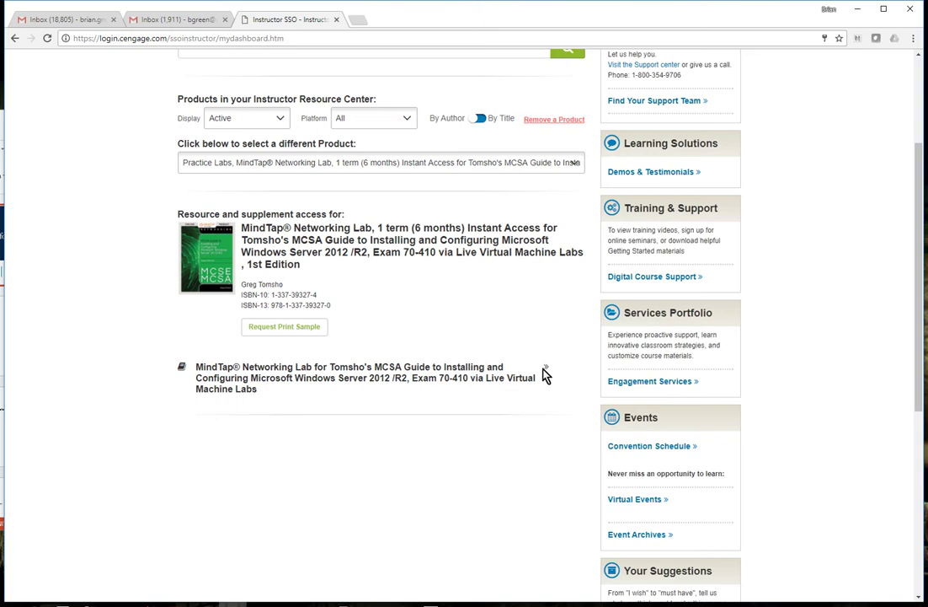
left_click(545, 371)
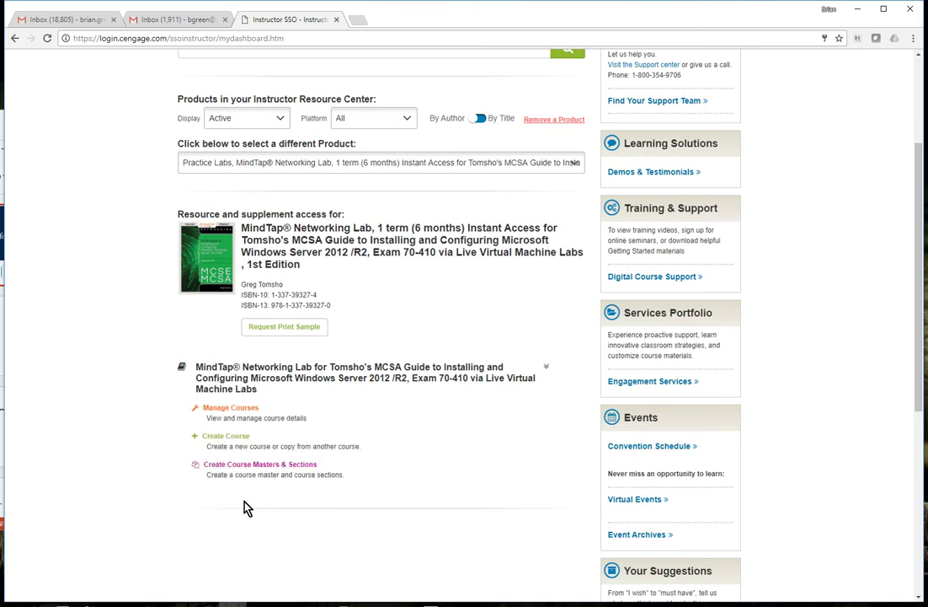
- Start Create Course, choose 'Create a new course' and continue to the form
left_click(219, 437)
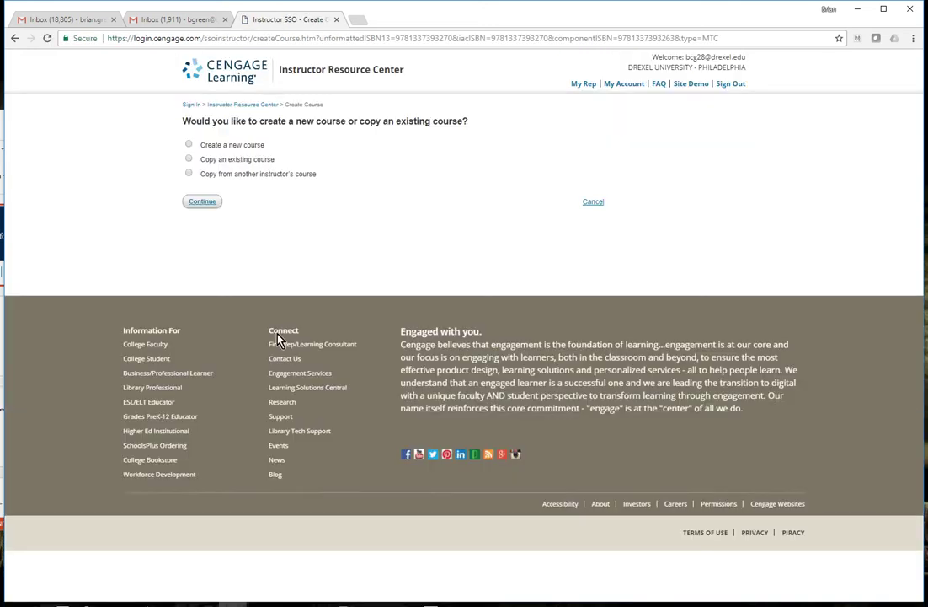
left_click(188, 144)
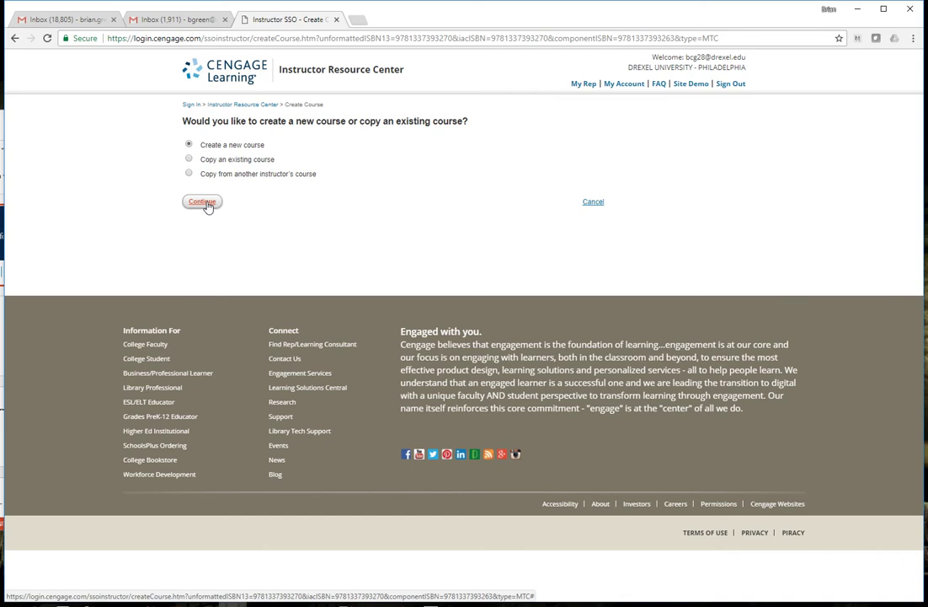
left_click(202, 202)
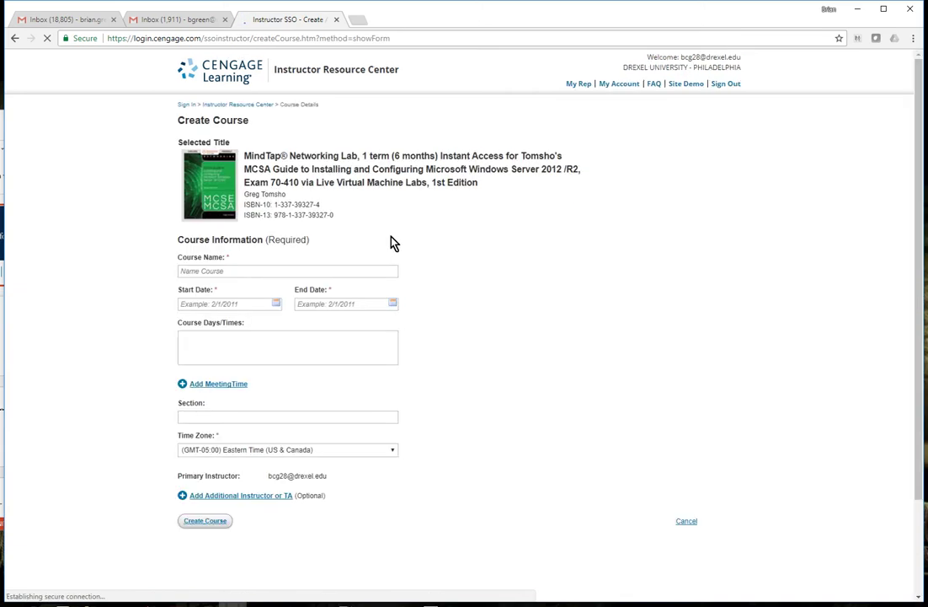
- Enter the course name 'Demo' and set the start date to 9/25/2017
left_click(239, 273)
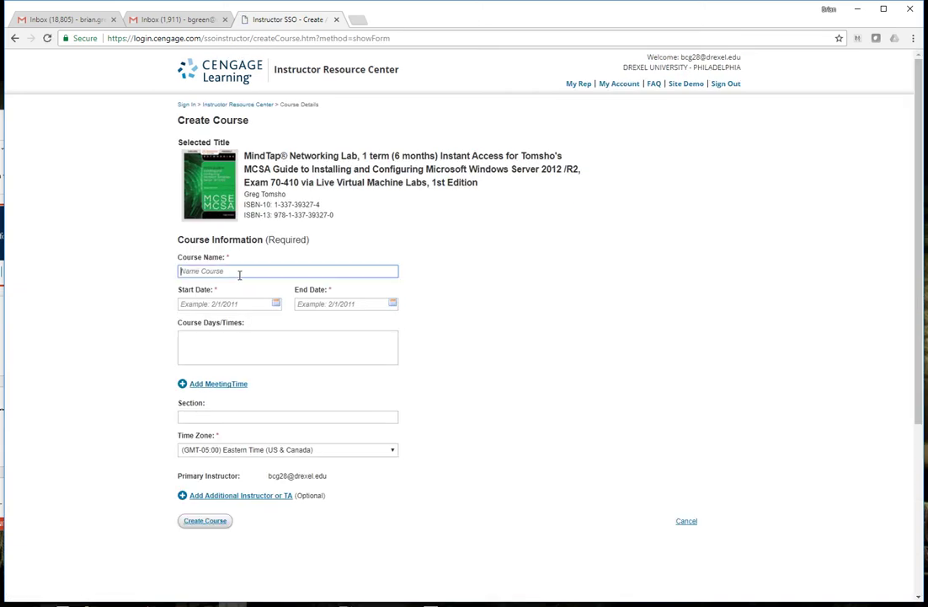
type("Demo Server I")
key("Tab")
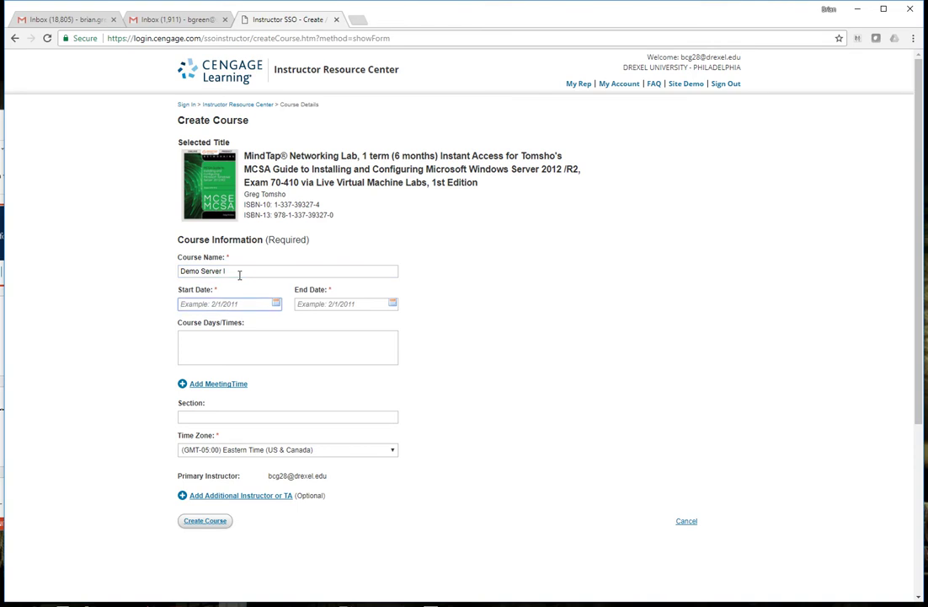
left_click(276, 302)
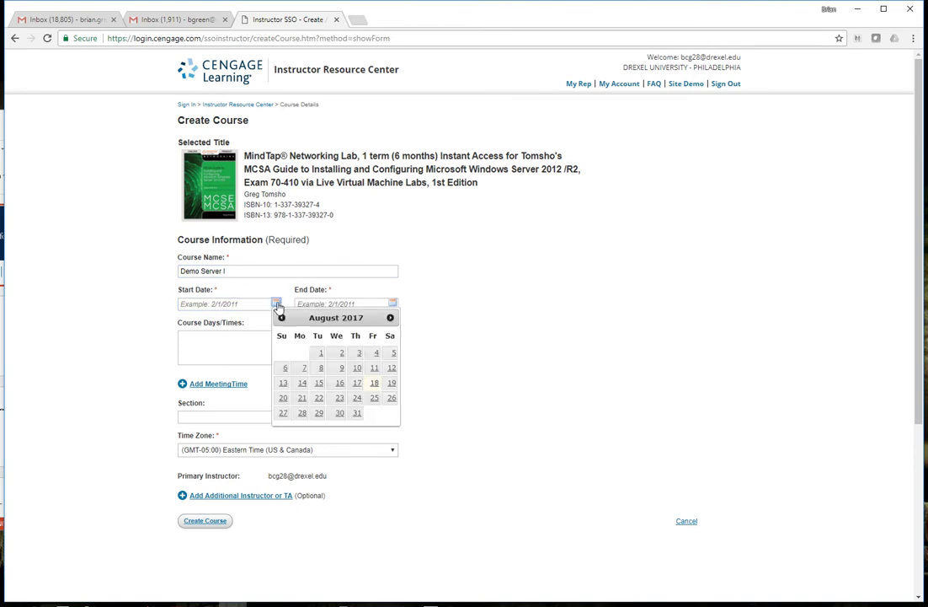
left_click(390, 318)
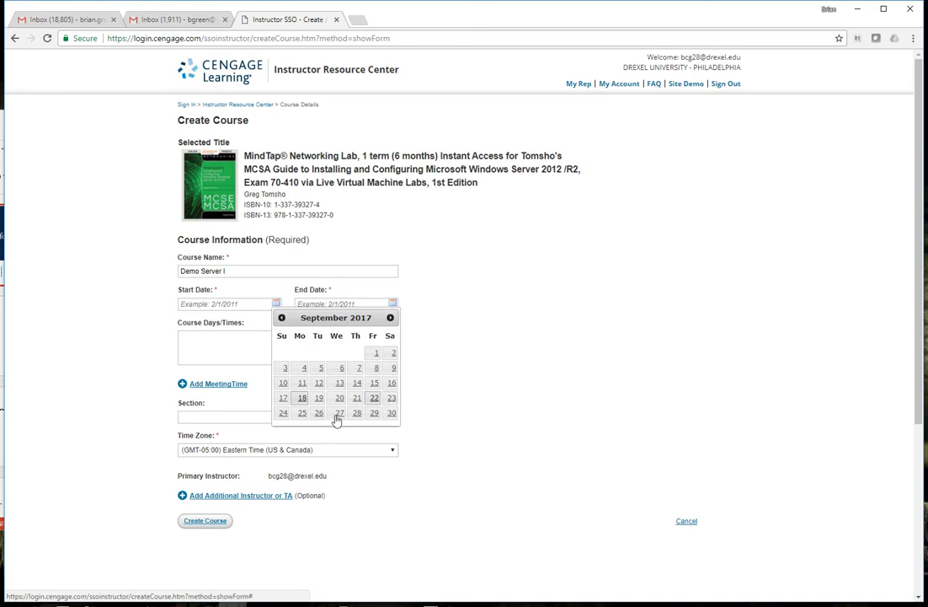
left_click(304, 411)
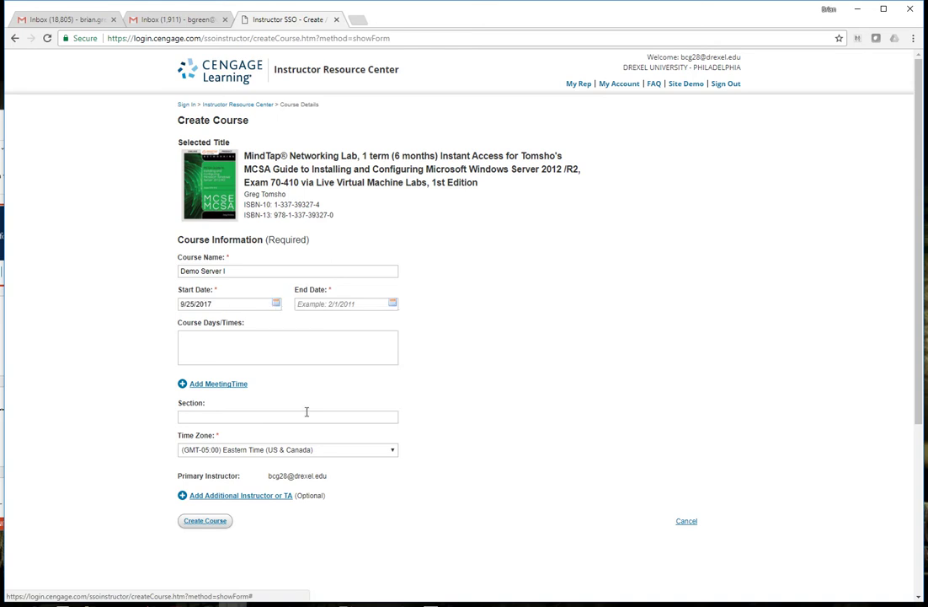
- Set the course end date to 1/10/2018
left_click(392, 303)
left_click(507, 317)
left_click(507, 317)
left_click(506, 317)
left_click(506, 318)
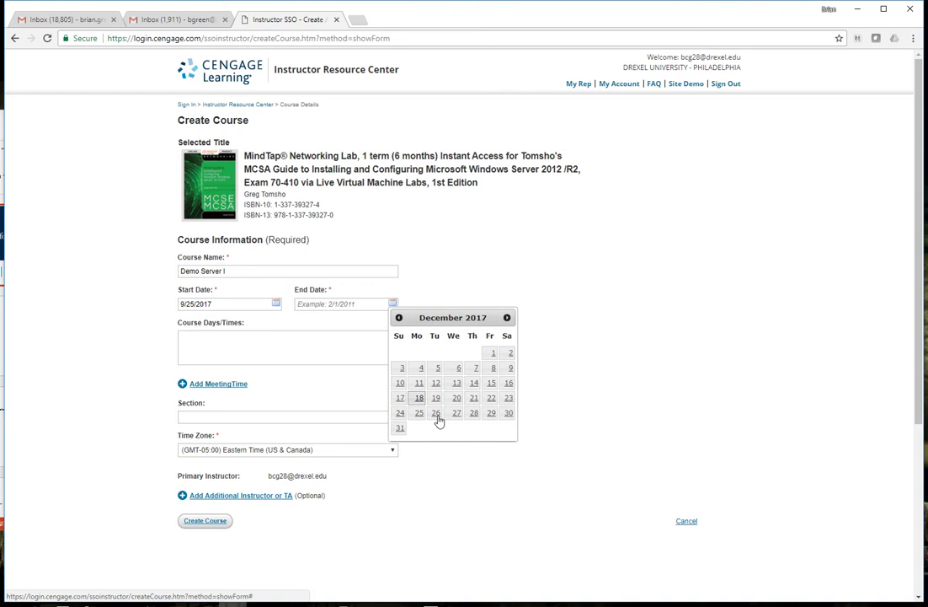
left_click(506, 317)
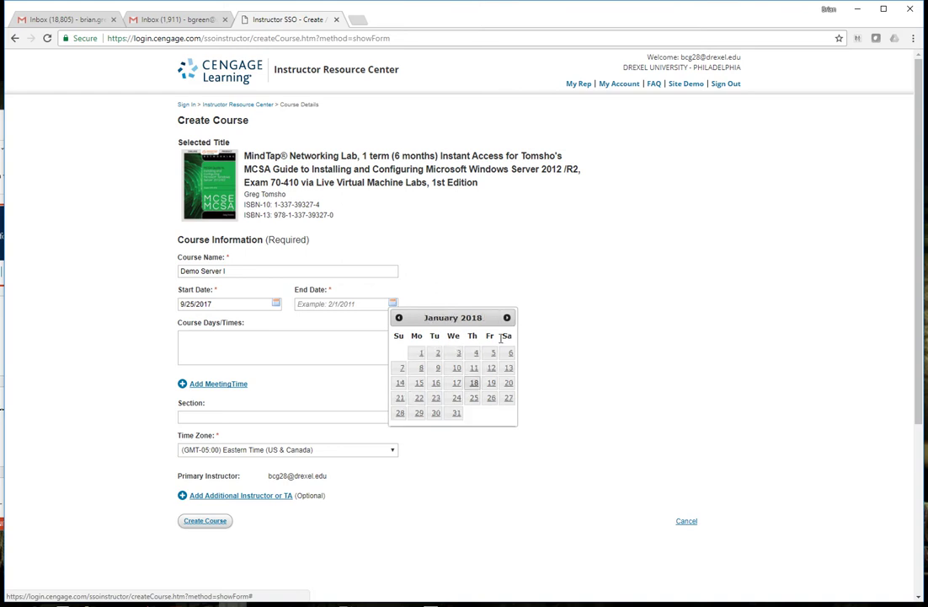
left_click(456, 370)
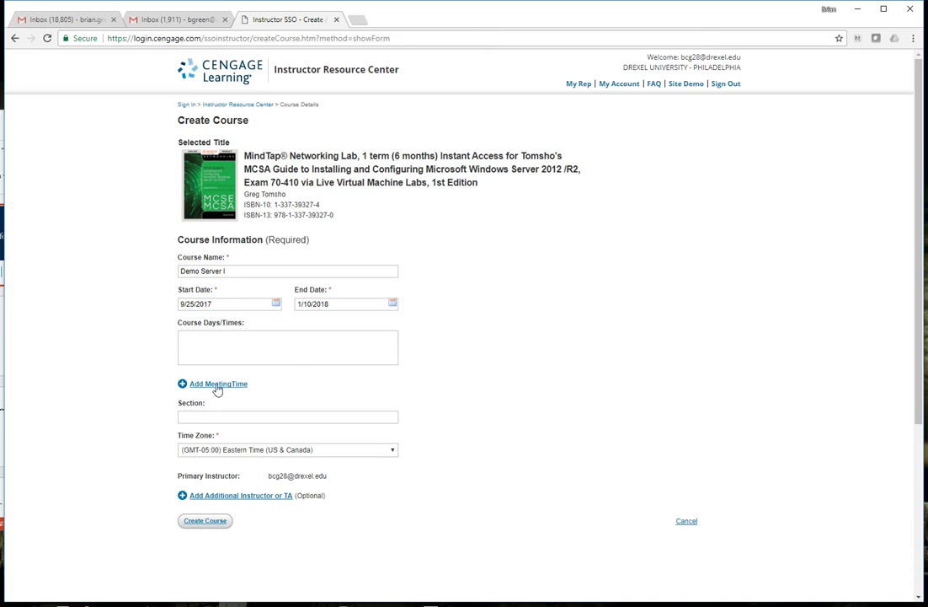
- Enter section 701 and create the course
left_click(224, 415)
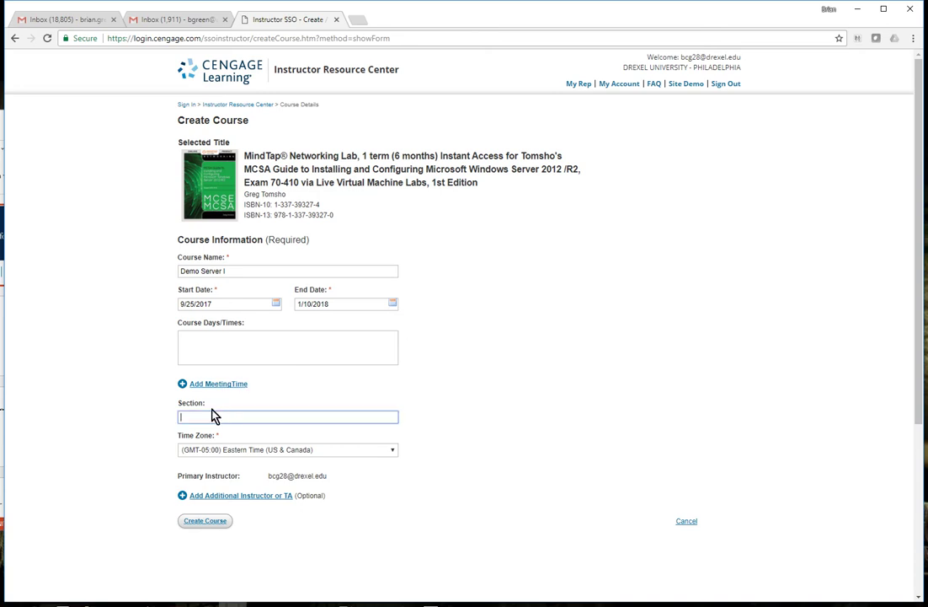
type("701")
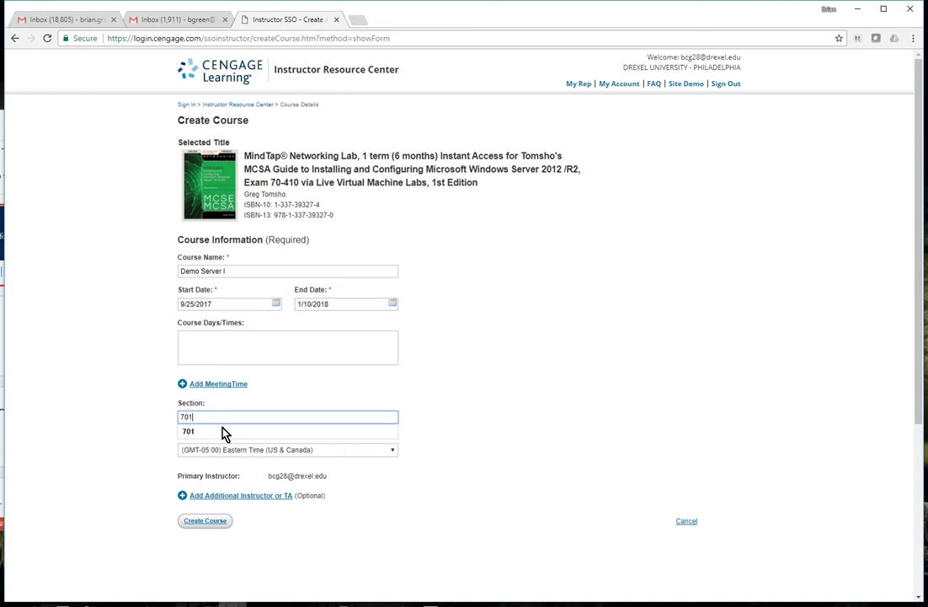
left_click(235, 429)
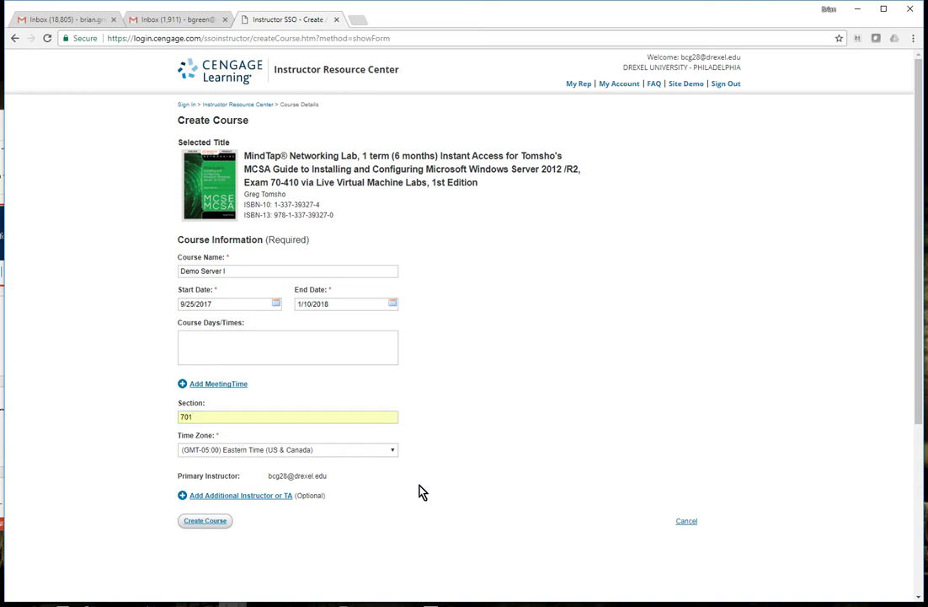
scroll(420, 491, "down", 2)
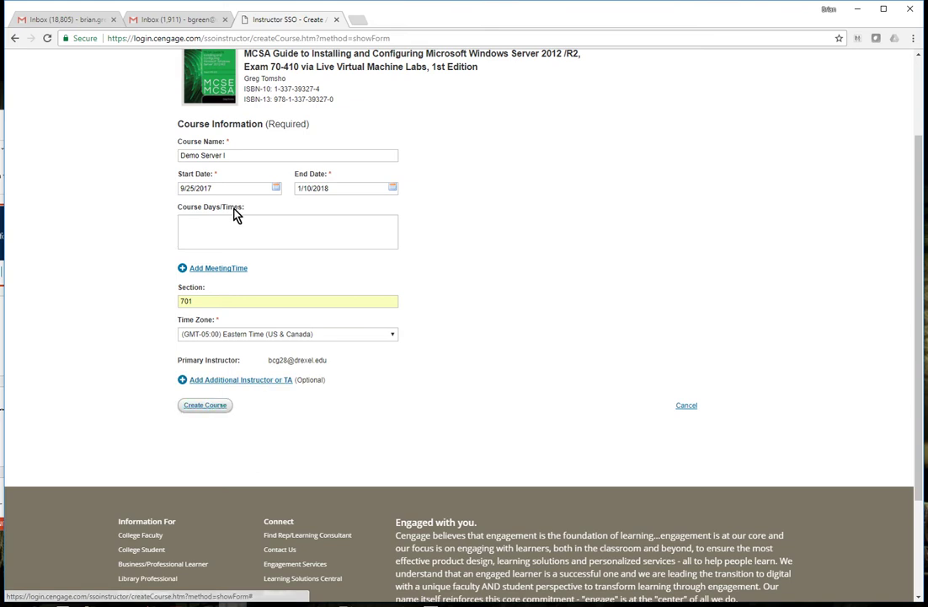
left_click(205, 406)
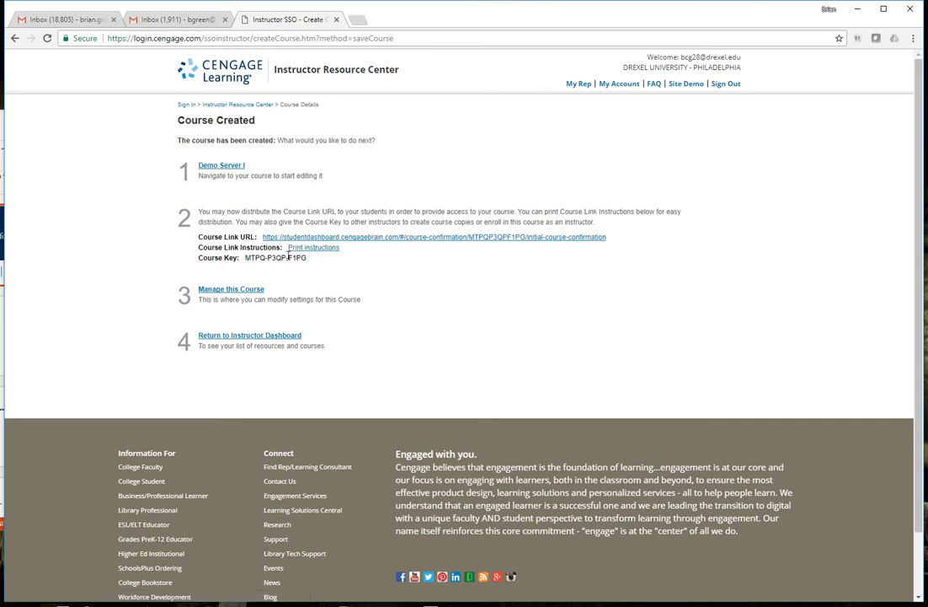
- Select the course key, then open the new Demo Server I course
left_click_drag(249, 258, 304, 259)
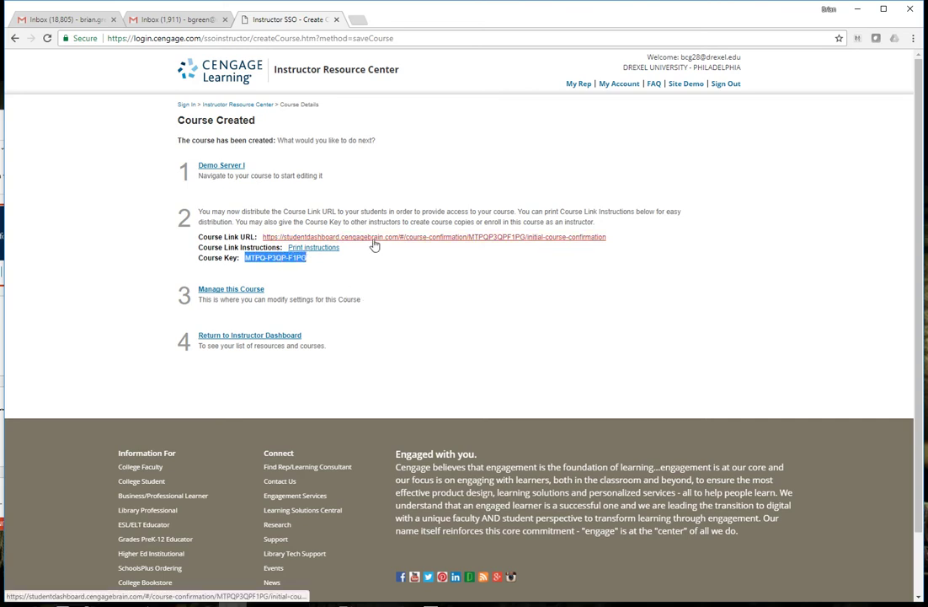
mouse_move(245, 258)
left_mouse_down()
mouse_move(317, 264)
mouse_move(242, 247)
left_mouse_up()
left_click(325, 266)
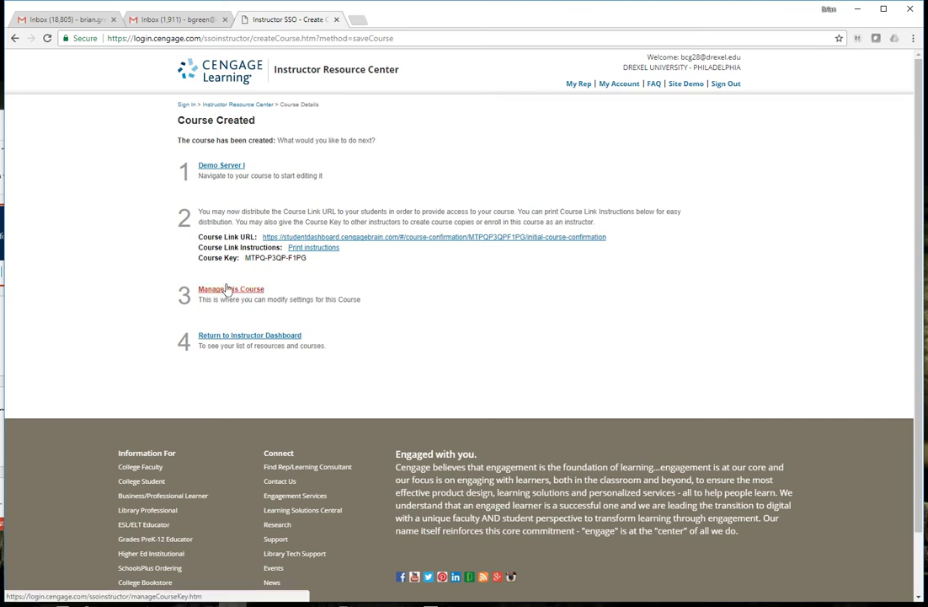
left_click(217, 167)
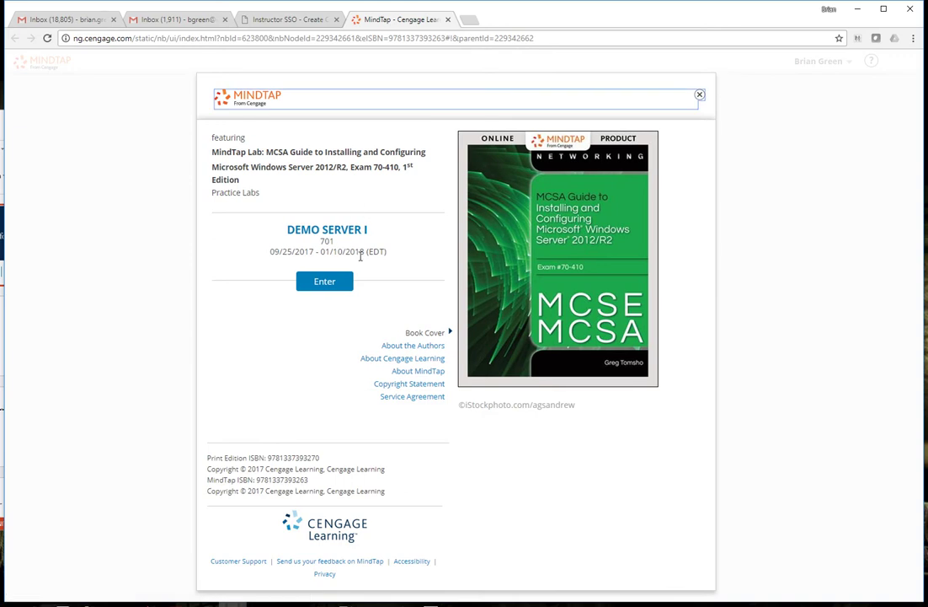
- Enter the Demo Server I course from its splash page
left_click(324, 284)
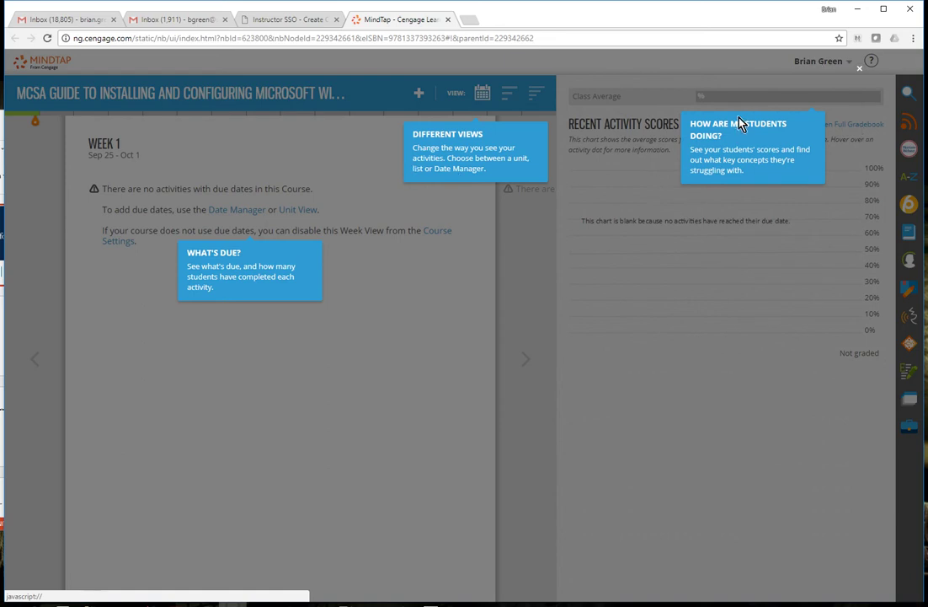
- Dismiss the tutorial tips and browse Weeks 2–4 before returning to Week 1
left_click(859, 71)
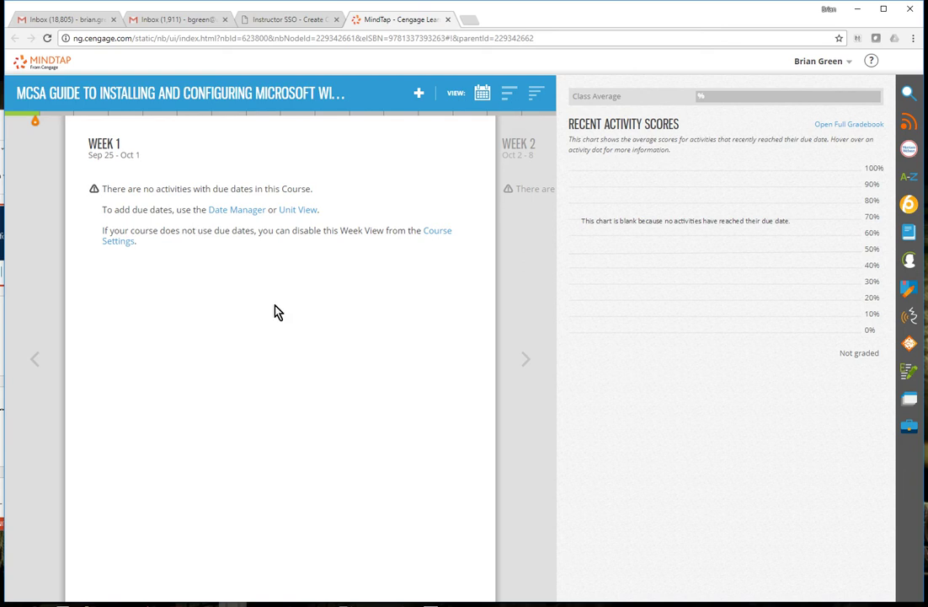
left_click(525, 362)
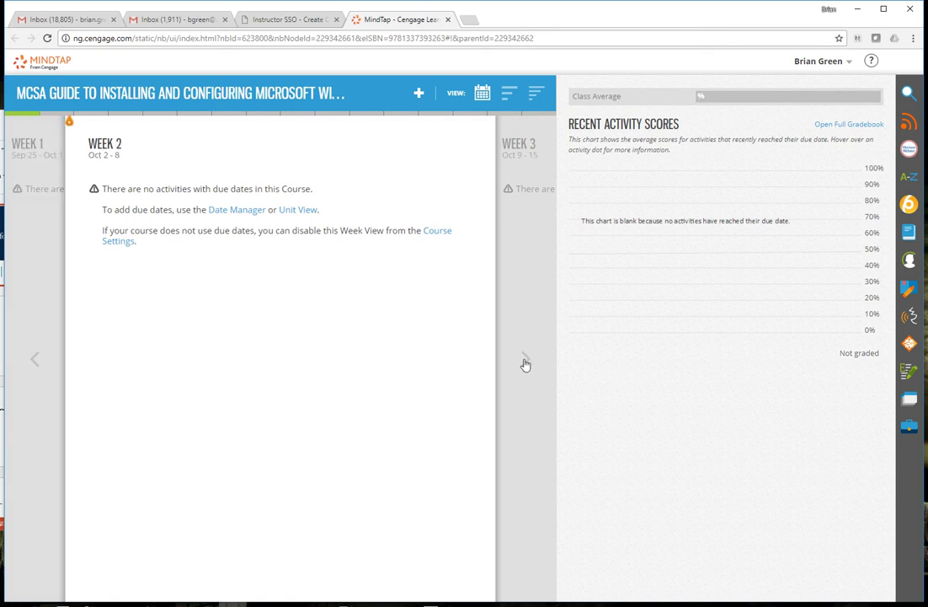
left_click(526, 365)
left_click(526, 366)
left_click(34, 359)
left_click(37, 360)
left_click(36, 360)
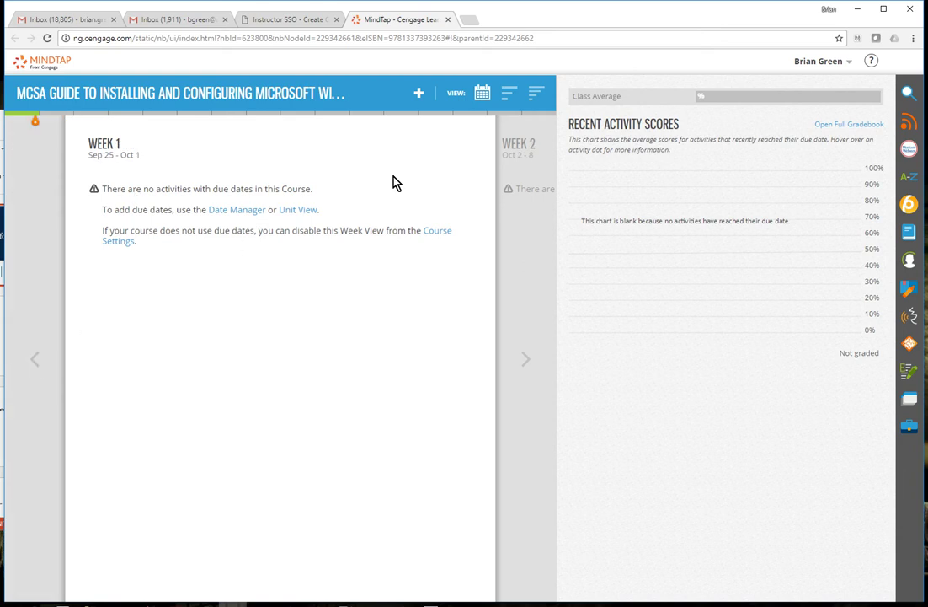
- Switch to Unit View, open Unit 1 and launch the Unit 1: Read reading
left_click(508, 96)
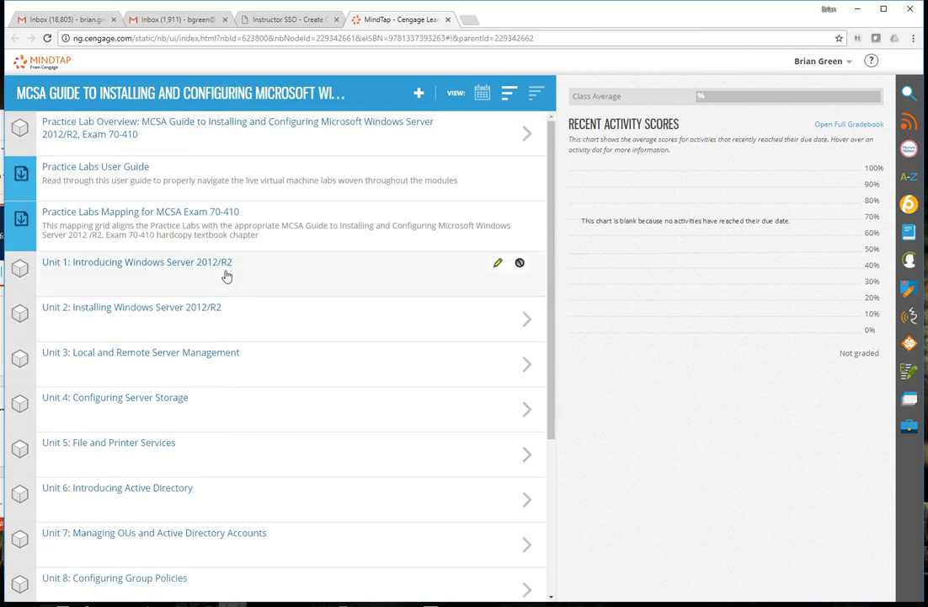
left_click(187, 284)
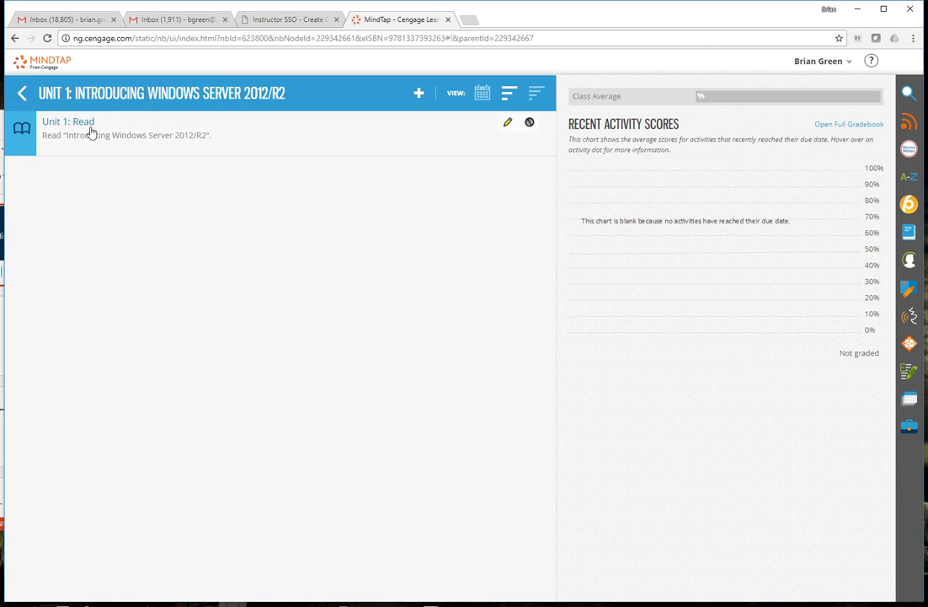
left_click(21, 93)
scroll(145, 229, "down", 1)
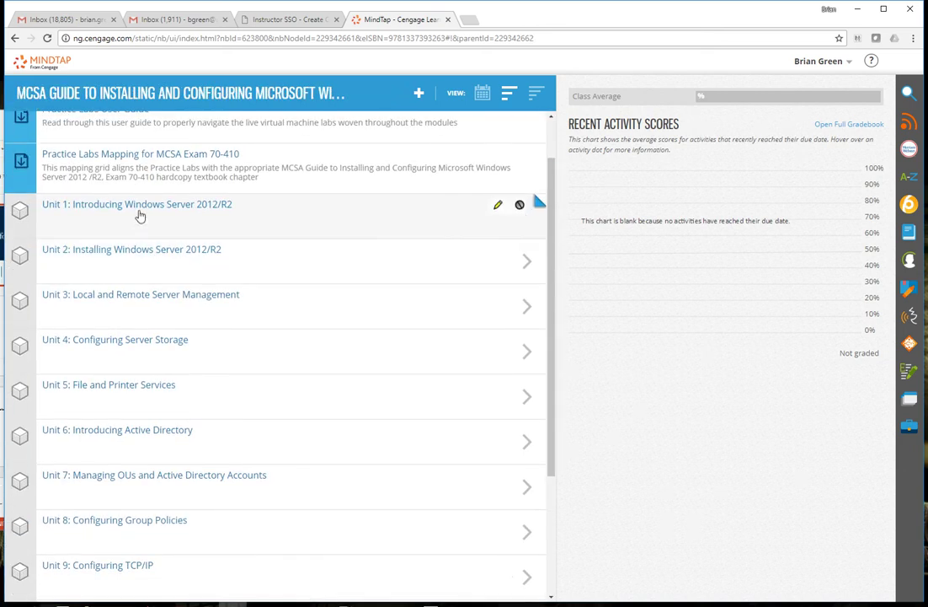
left_click(139, 213)
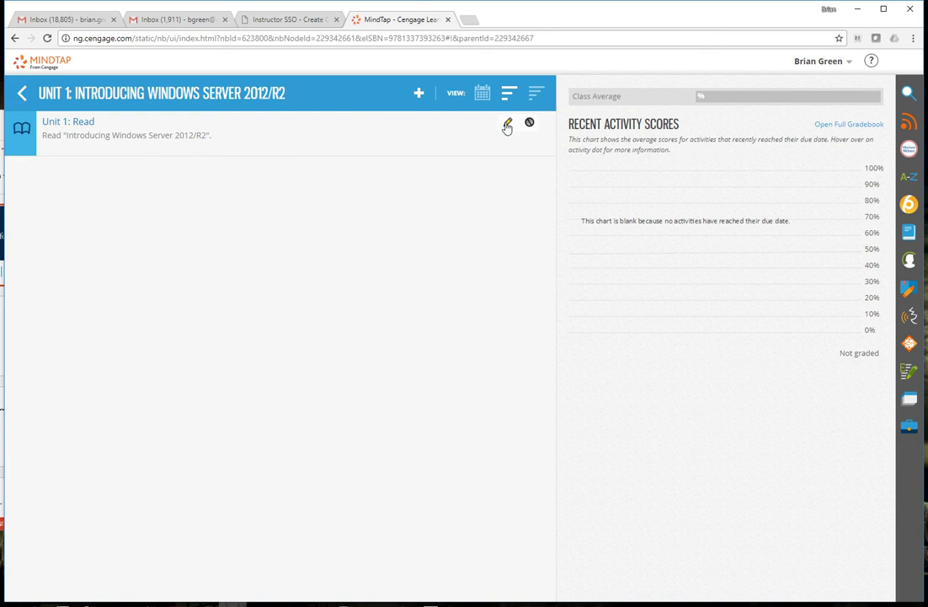
left_click(413, 138)
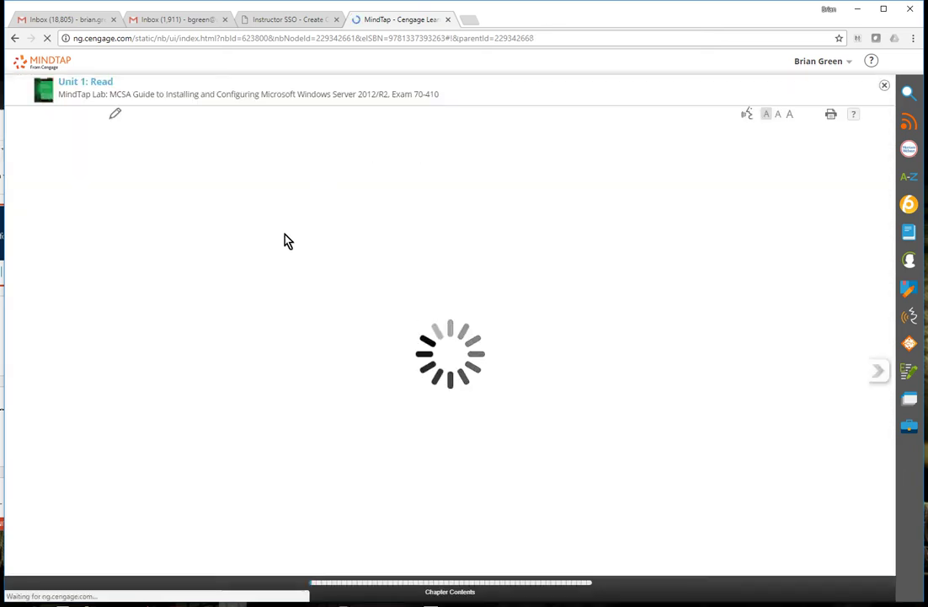
- Page through the Unit 1 reader to section 1-1a, then close it
scroll(529, 413, "down", 10)
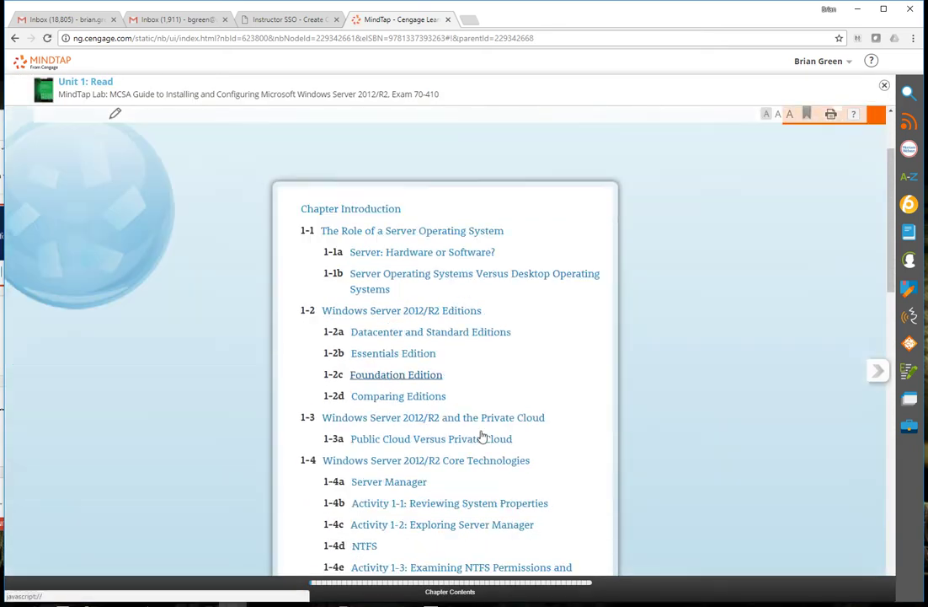
scroll(454, 413, "up", 10)
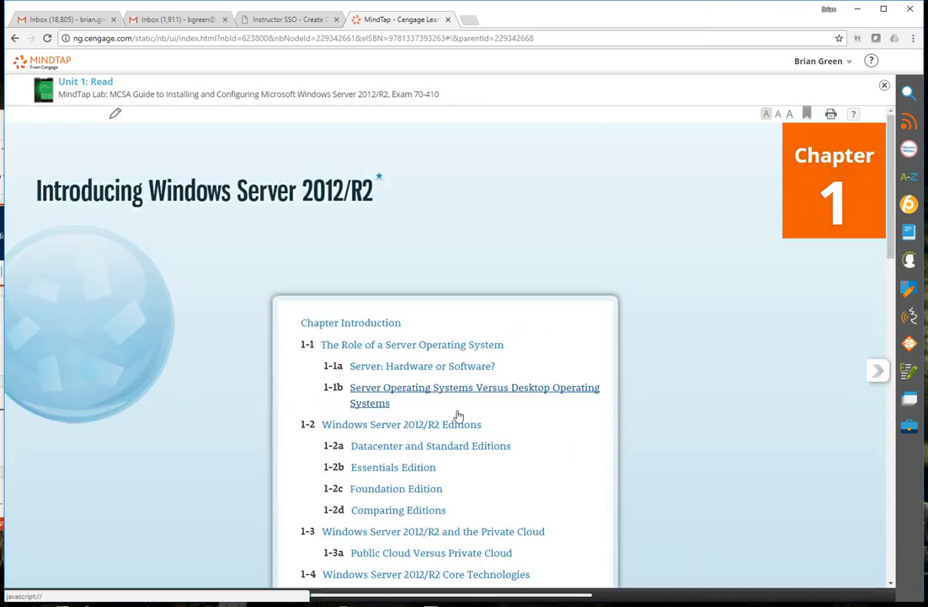
left_click(877, 373)
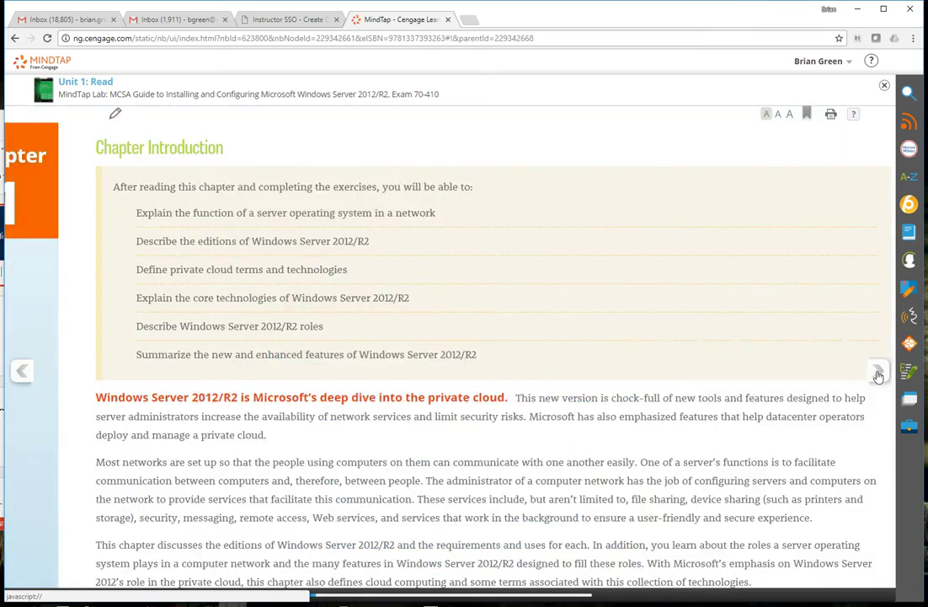
left_click(877, 374)
left_click(877, 374)
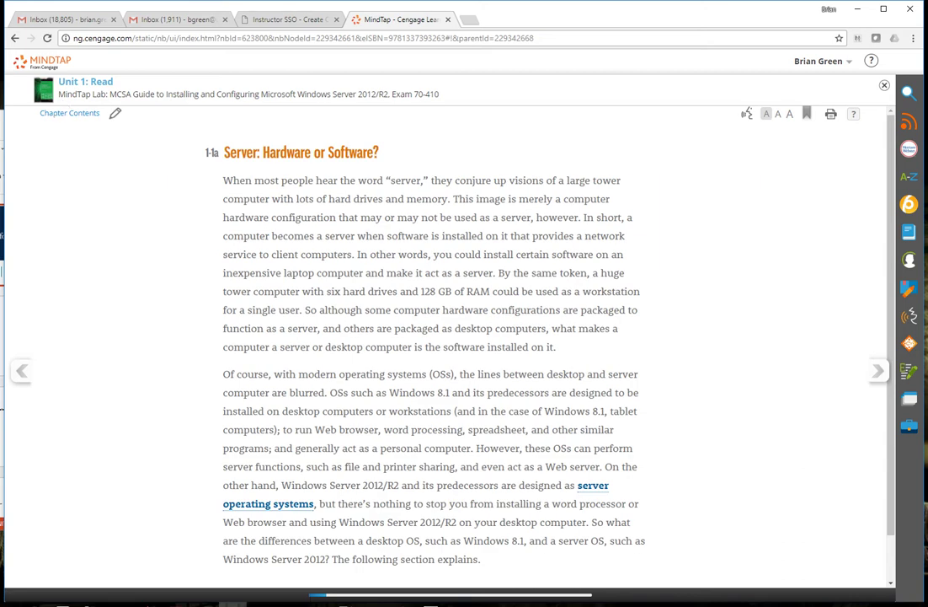
left_click(884, 85)
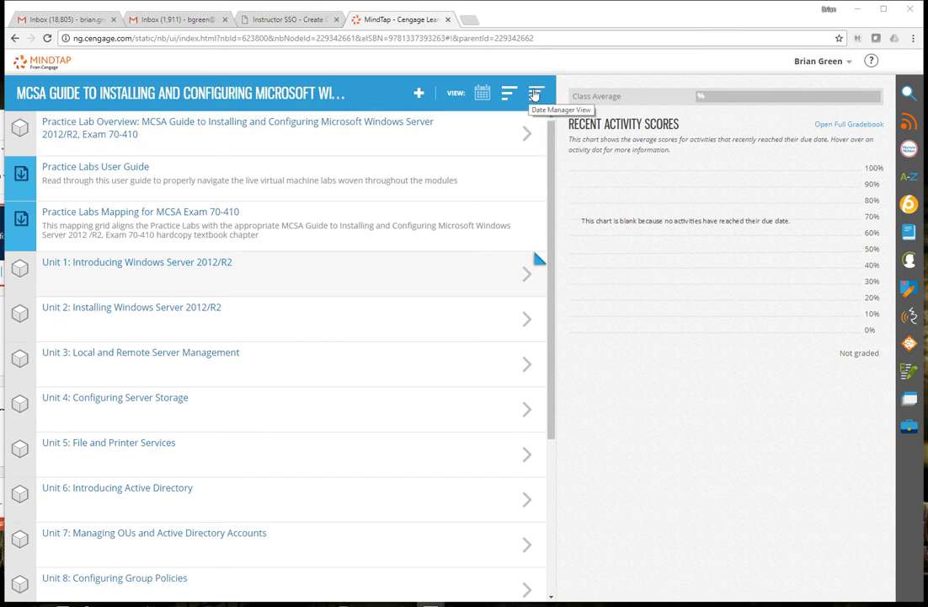
- In Date Manager, make the Practice Lab Overview available Sep 25 at 1 AM
left_click(534, 94)
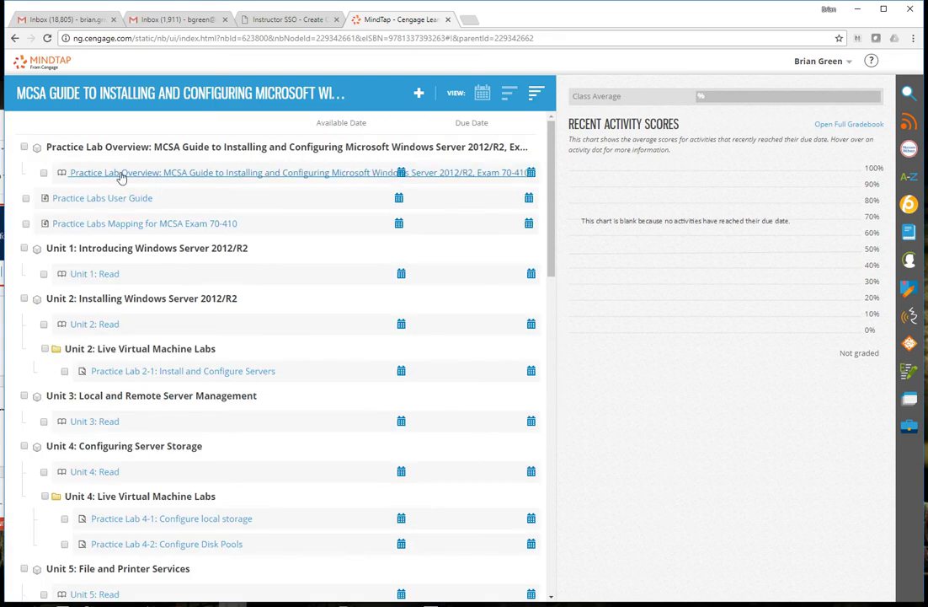
left_click(400, 176)
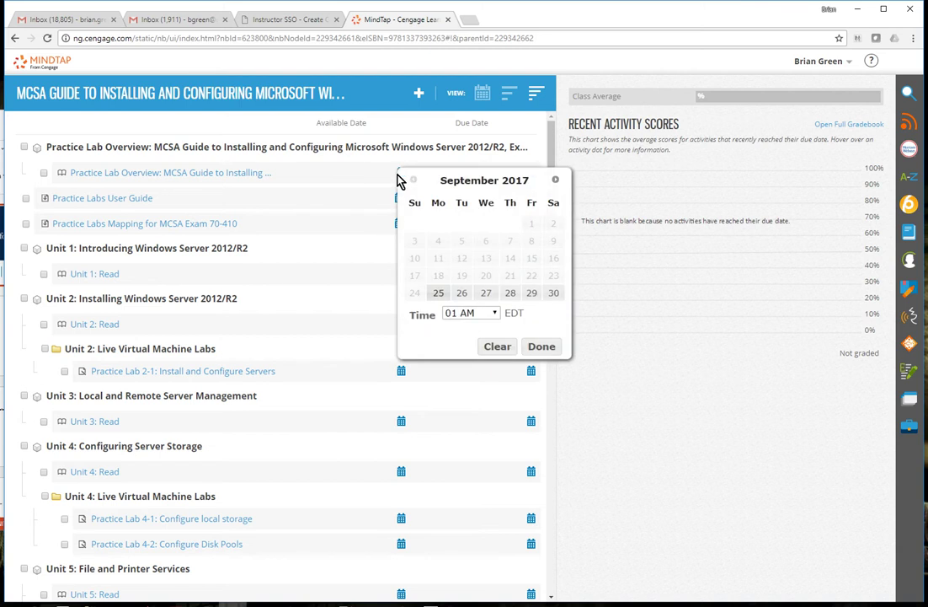
left_click(439, 293)
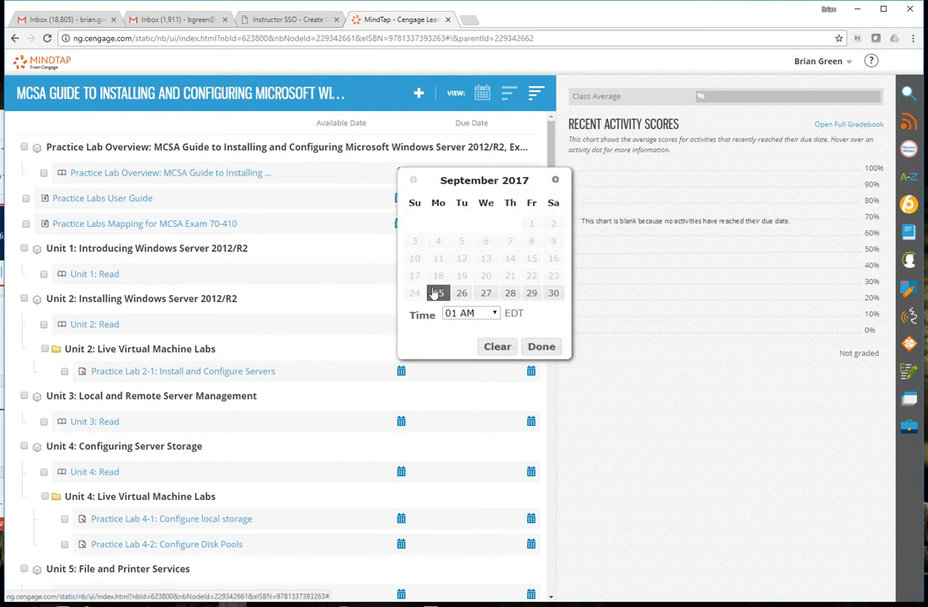
left_click(542, 346)
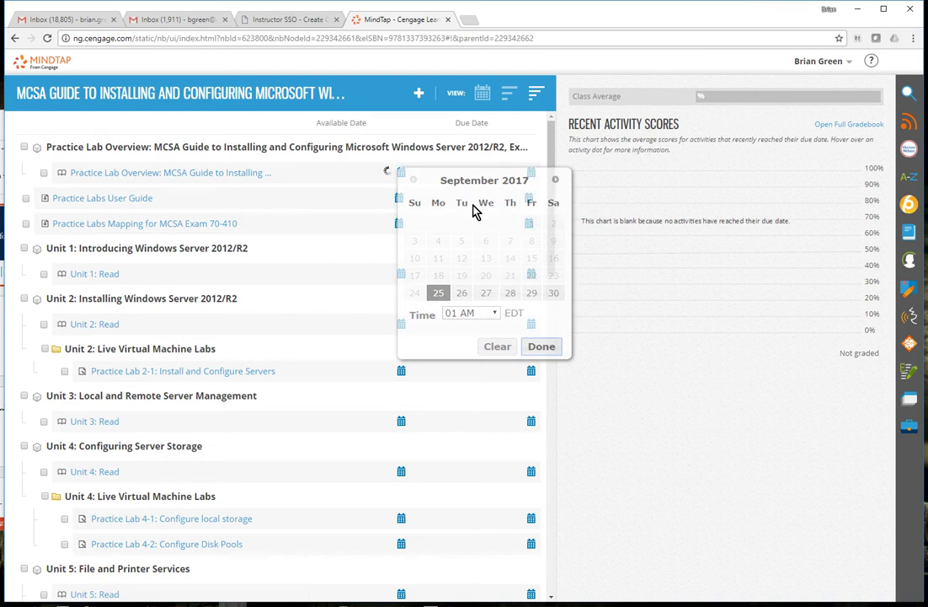
- Set the Practice Lab Overview due date to Oct 13 at 11 PM
left_click(531, 173)
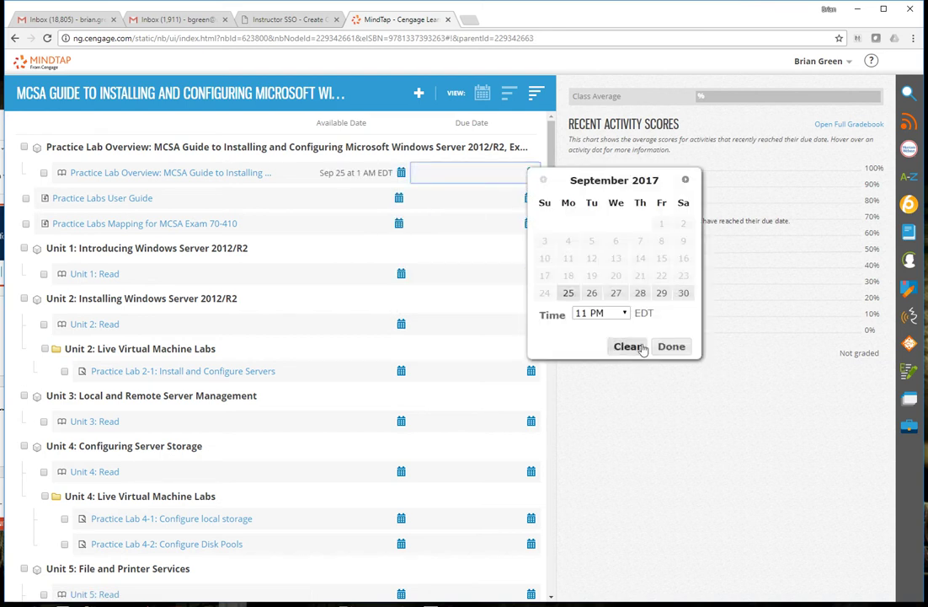
left_click(686, 179)
left_click(662, 242)
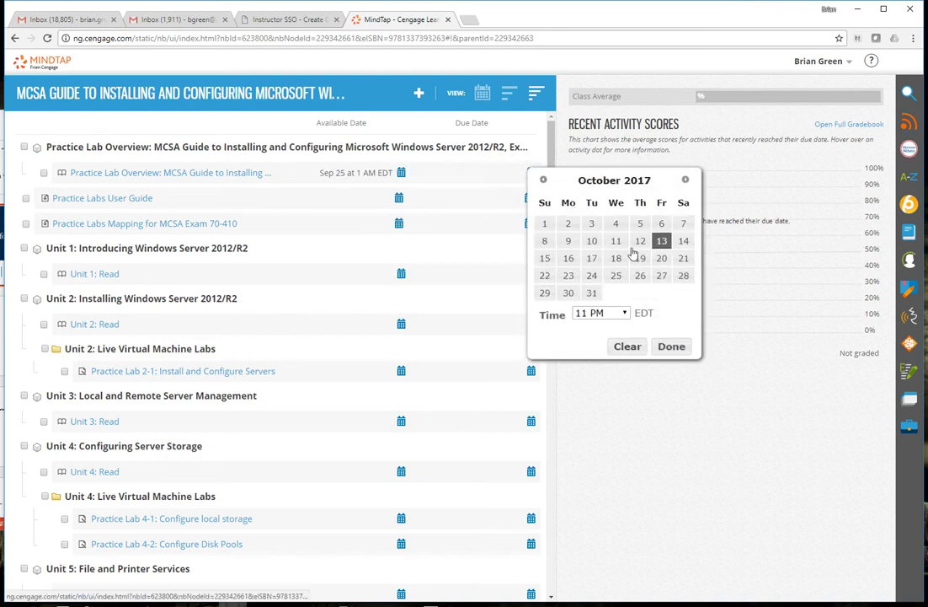
left_click(671, 346)
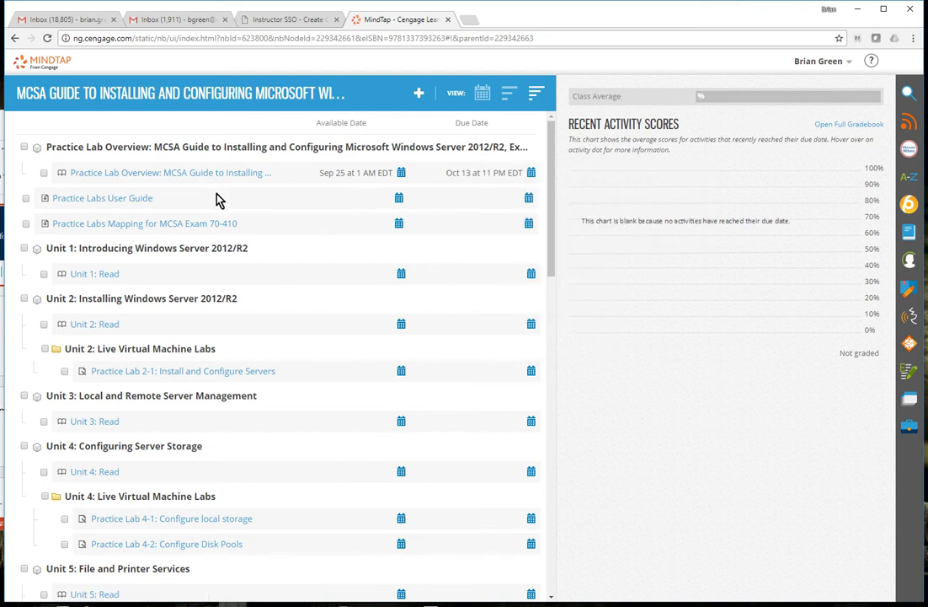
left_click(399, 199)
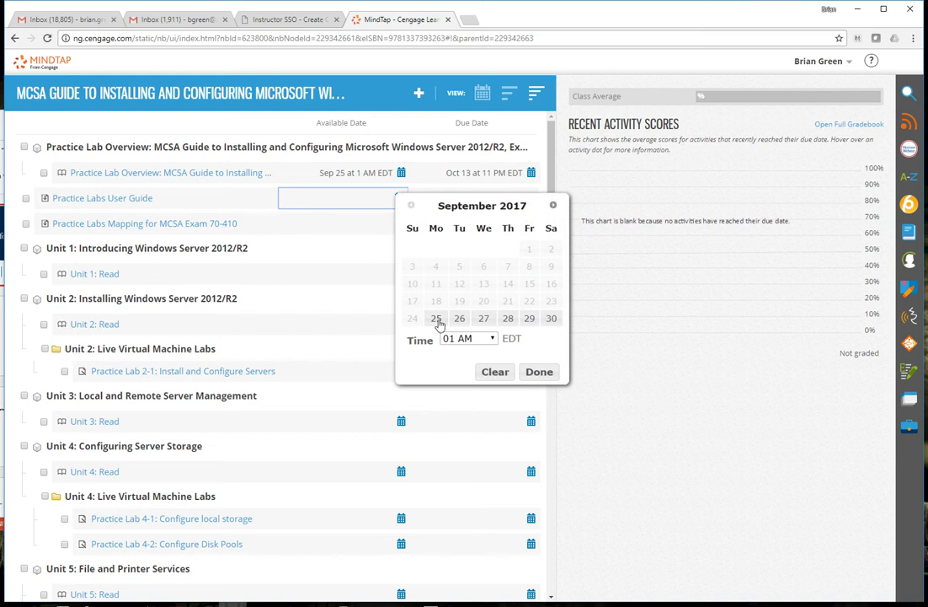
- Make the Practice Labs User Guide available Sep 25 and due Jan 10, 2018
left_click(436, 319)
left_click(538, 372)
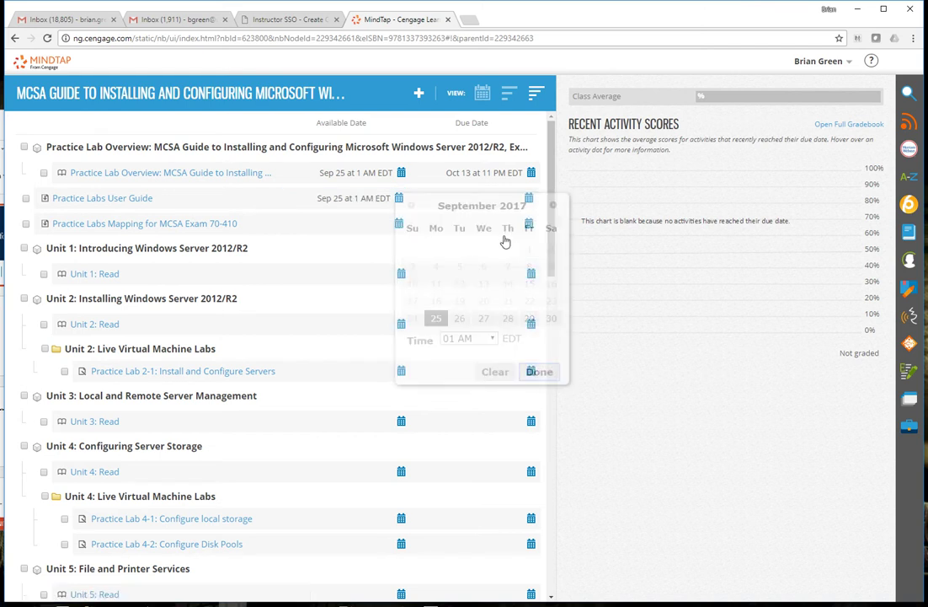
left_click(530, 199)
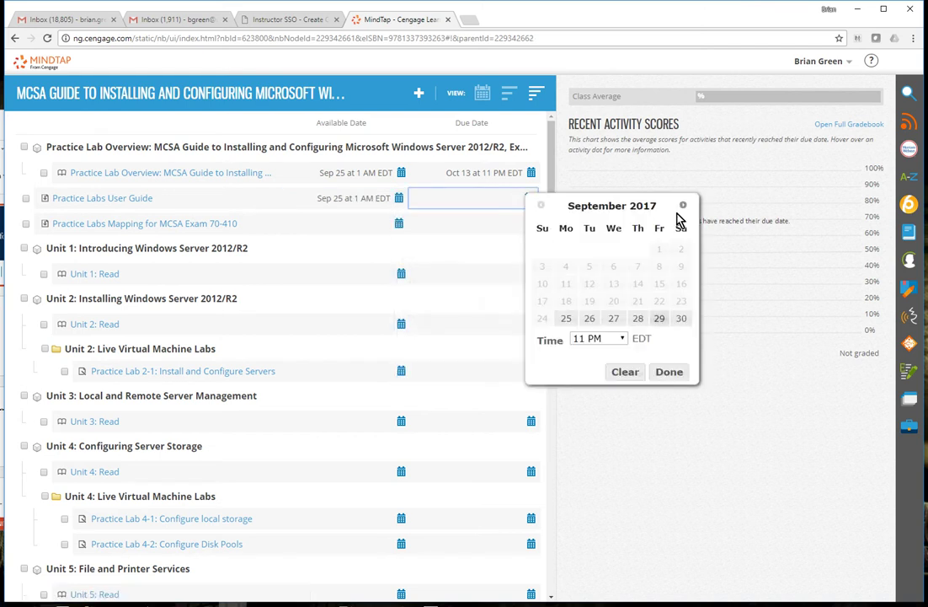
left_click(683, 205)
left_click(684, 205)
left_click(683, 206)
left_click(684, 206)
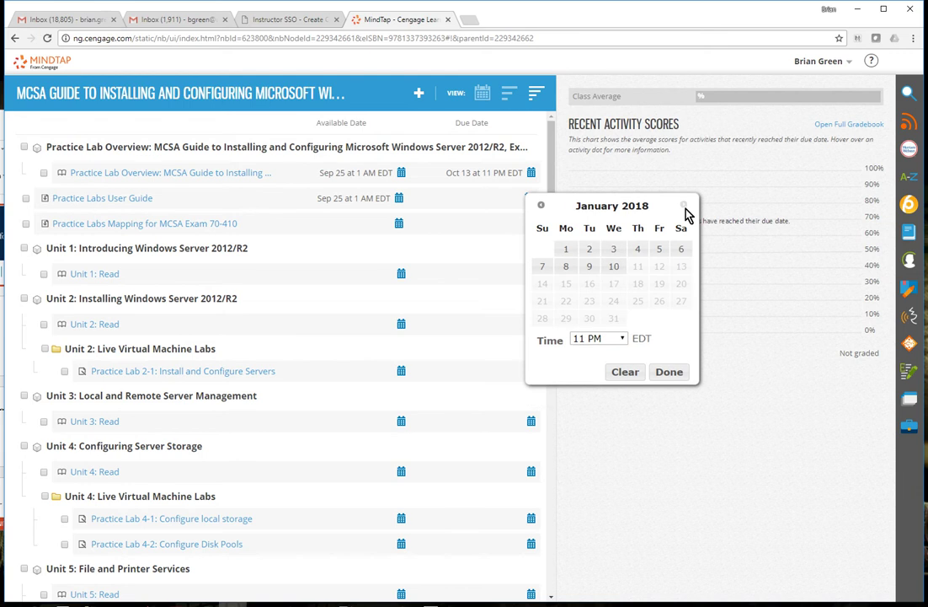
left_click(614, 266)
left_click(668, 373)
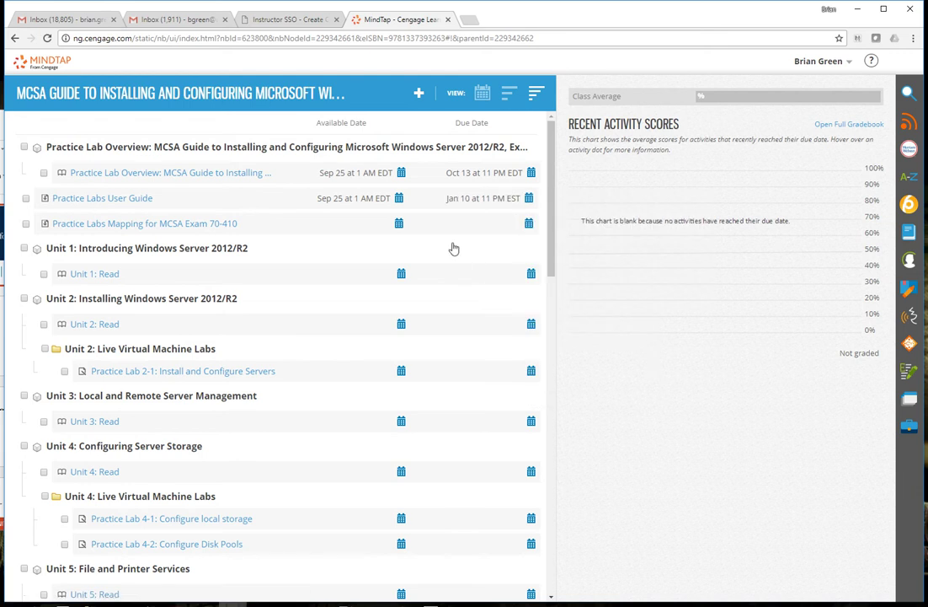
- Make the 70-410 exam mapping available Sep 25 and due Jan 10, 2018
left_click(398, 224)
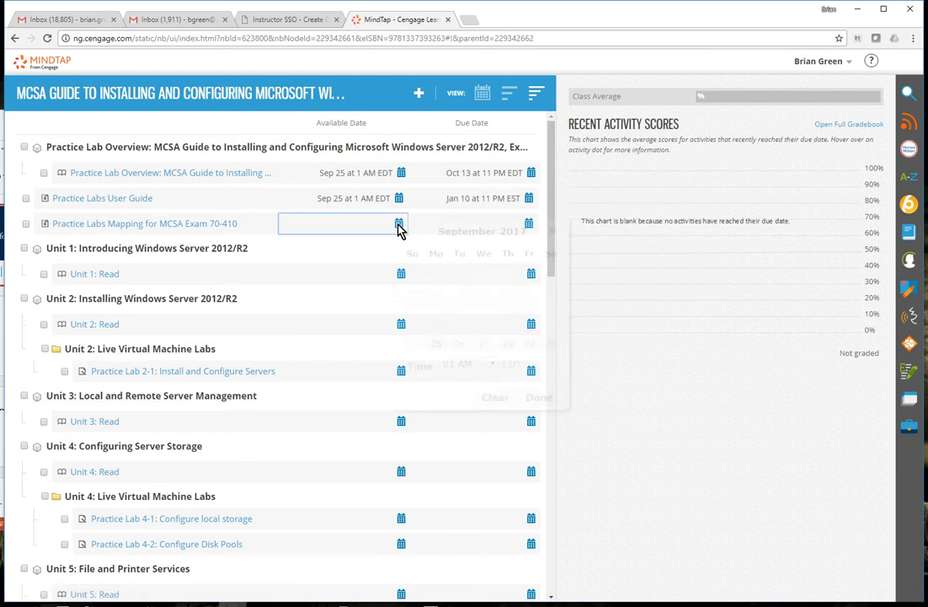
left_click(438, 345)
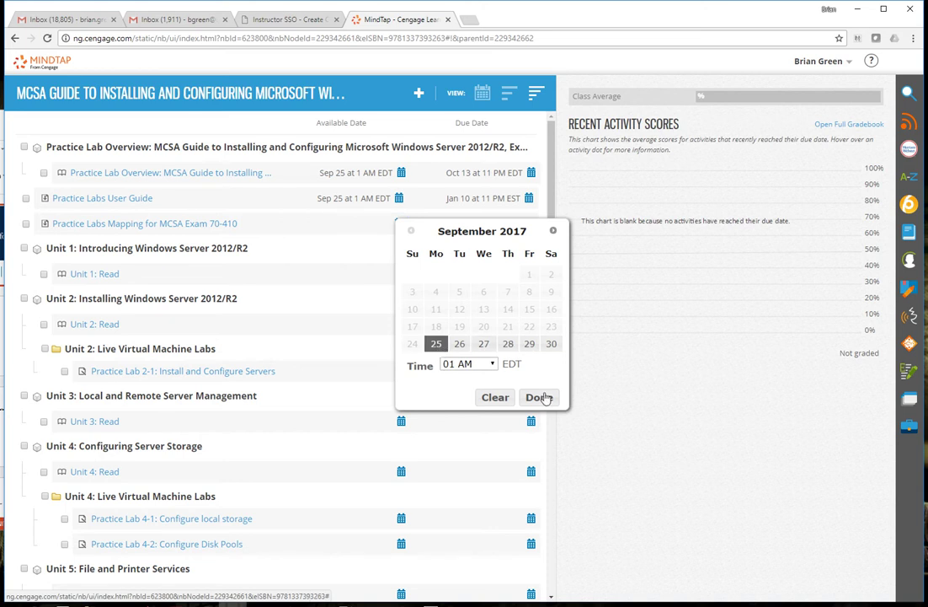
left_click(545, 401)
left_click(529, 223)
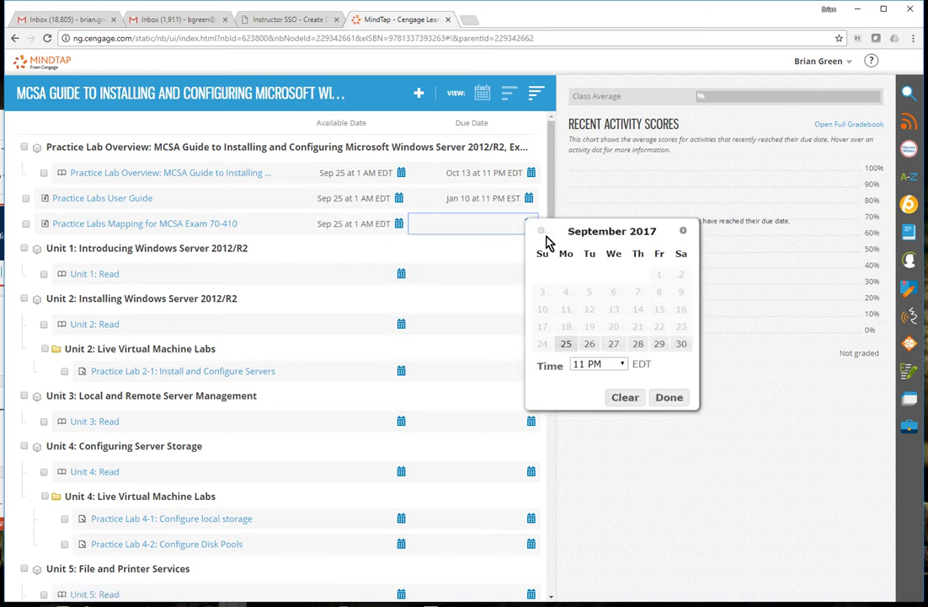
left_click(683, 231)
left_click(684, 231)
left_click(684, 231)
left_click(683, 231)
left_click(613, 292)
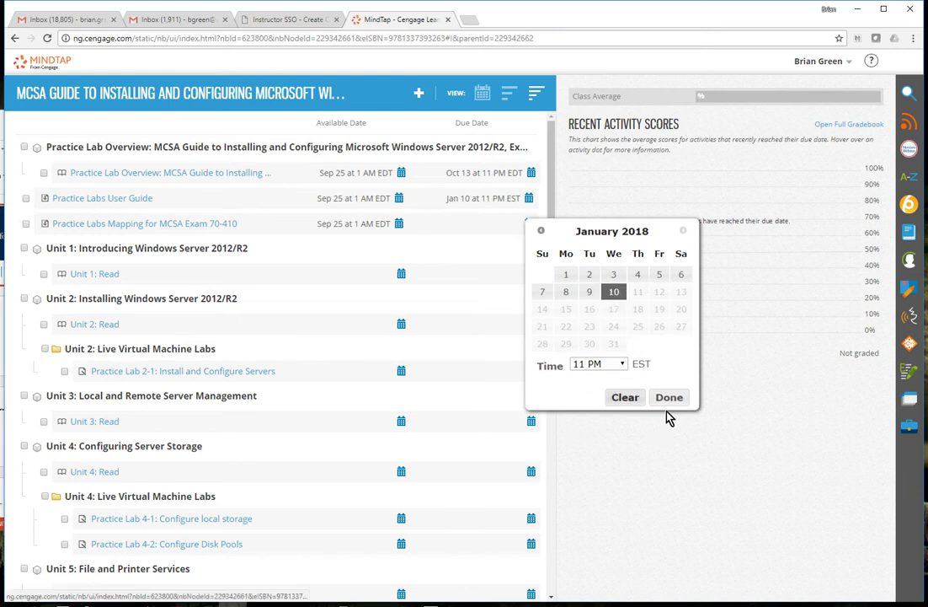
left_click(669, 397)
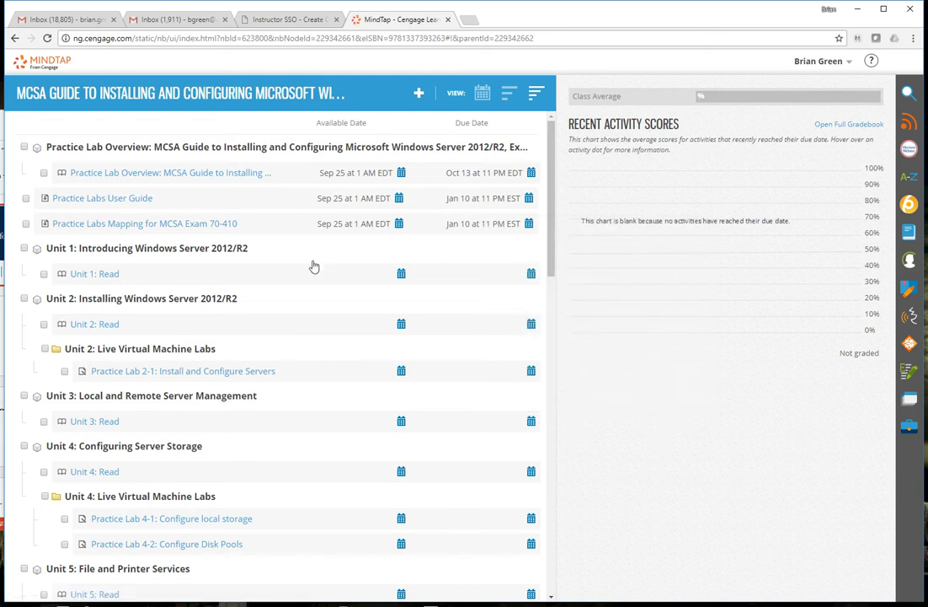
left_click(401, 274)
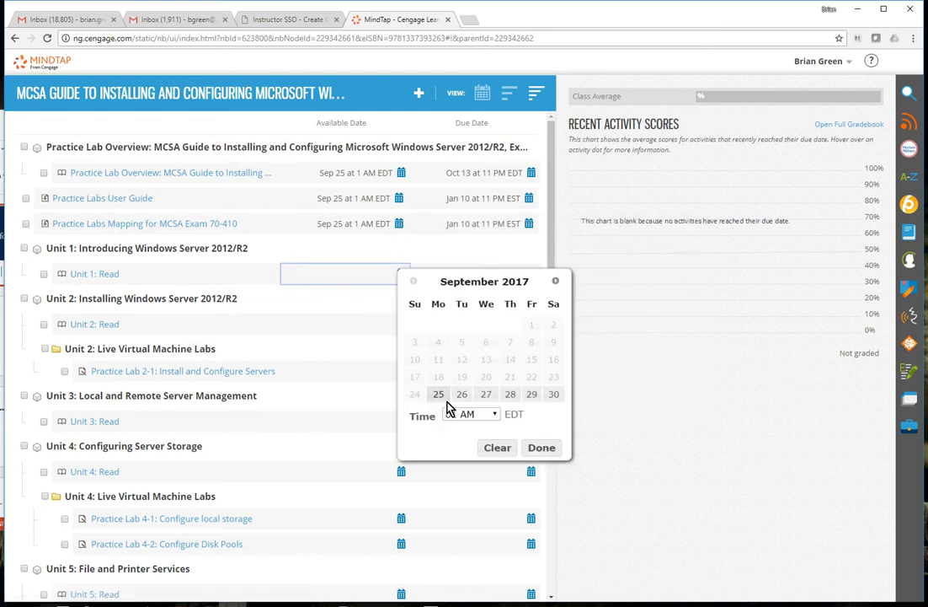
- Give Unit 1: Read a Sep 25 available date and a Jan 10, 2018 due date
left_click(439, 394)
left_click(539, 448)
left_click(530, 275)
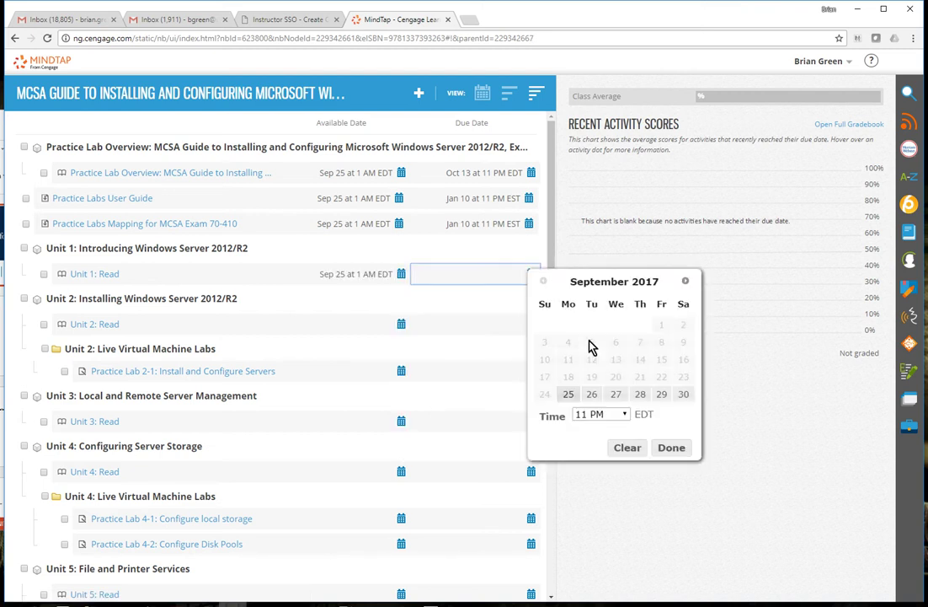
left_click(685, 282)
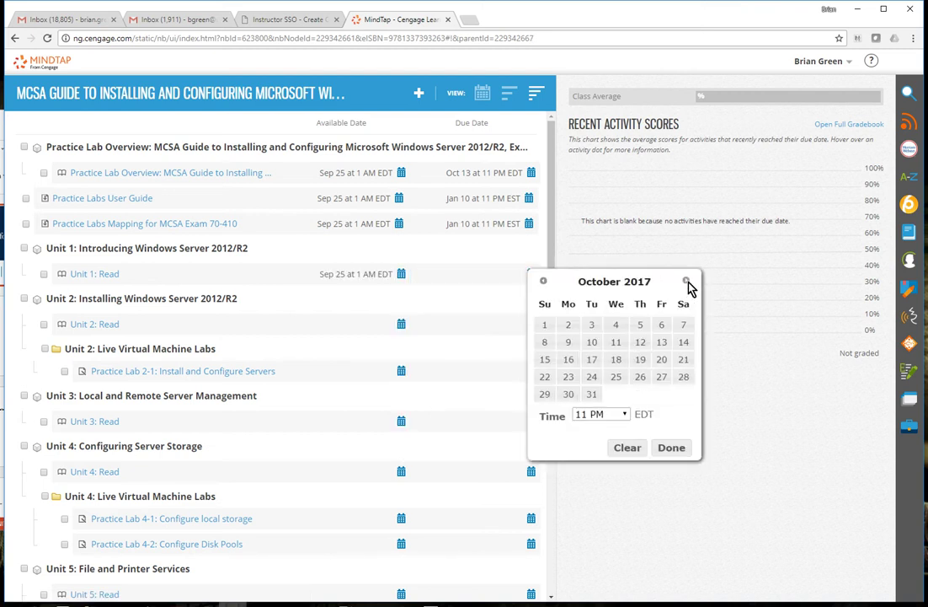
left_click(686, 281)
left_click(686, 281)
left_click(686, 282)
left_click(616, 342)
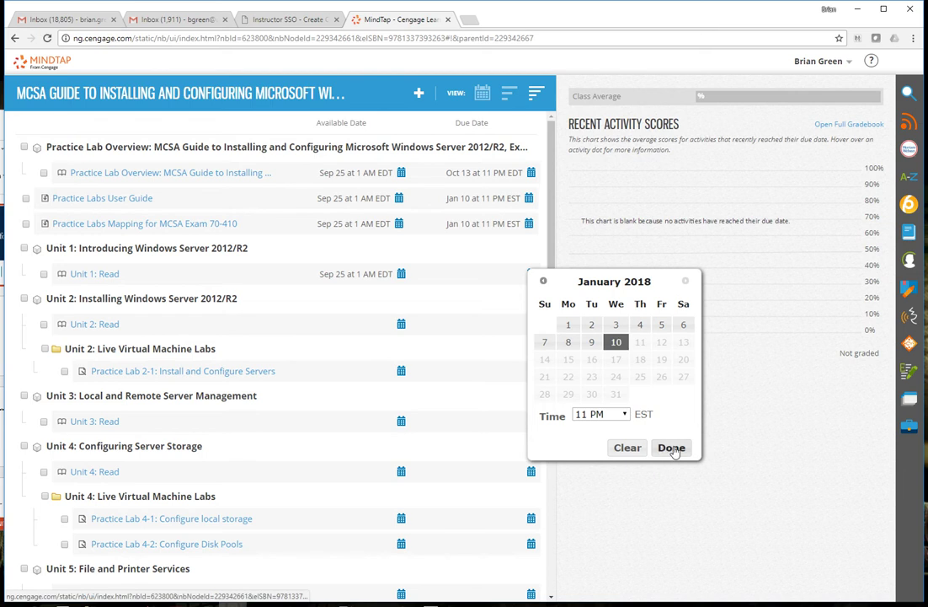
left_click(665, 449)
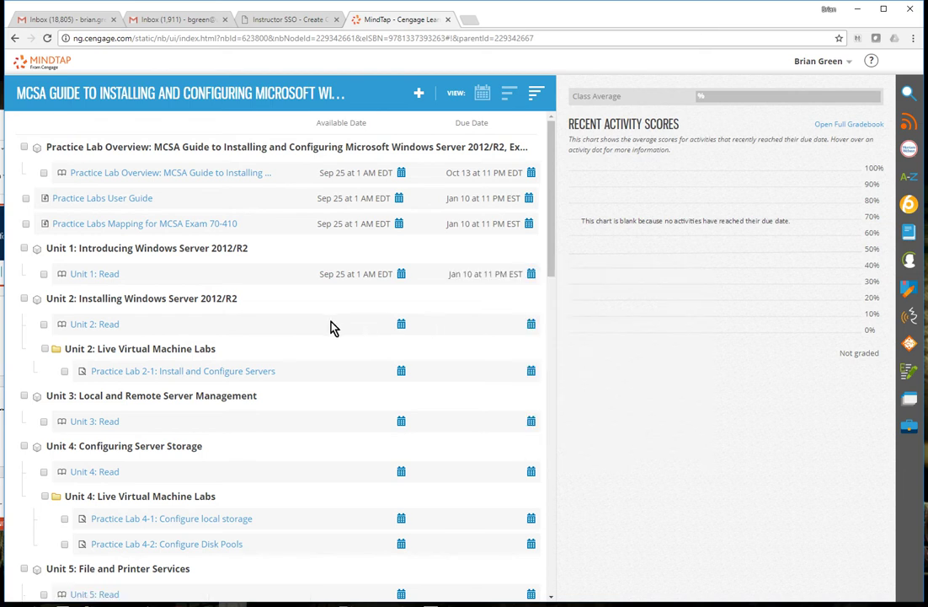
left_click(401, 324)
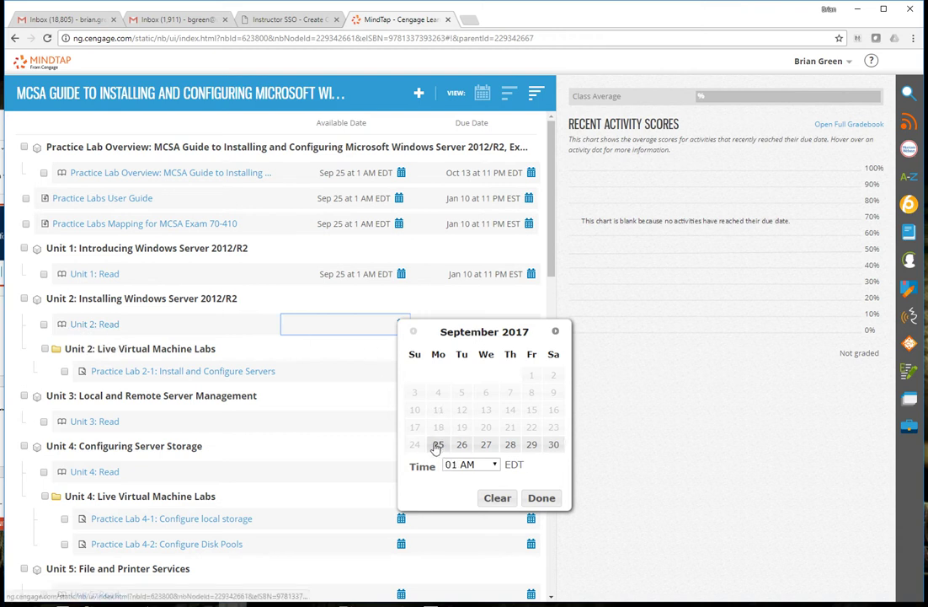
- Set Unit 2: Read to open Oct 1 and be due Jan 10, 2018
left_click(556, 331)
left_click(417, 377)
left_click(542, 497)
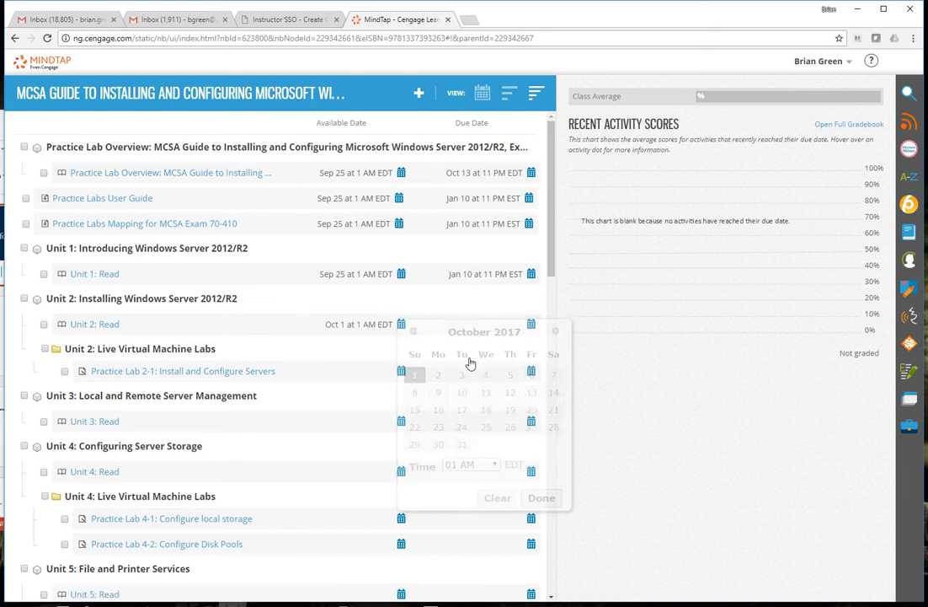
left_click(531, 323)
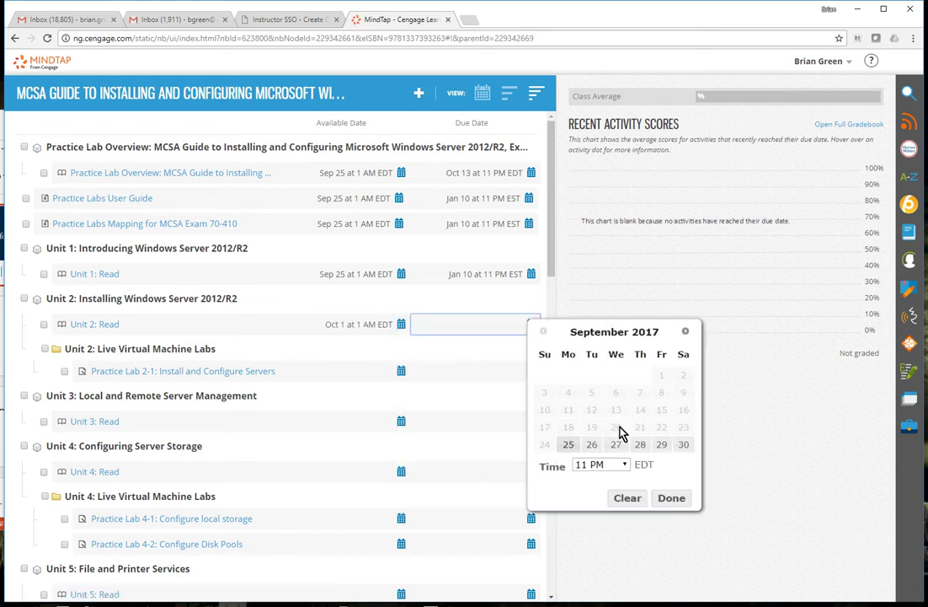
left_click(686, 332)
left_click(686, 332)
left_click(686, 332)
left_click(685, 332)
left_click(617, 393)
left_click(671, 497)
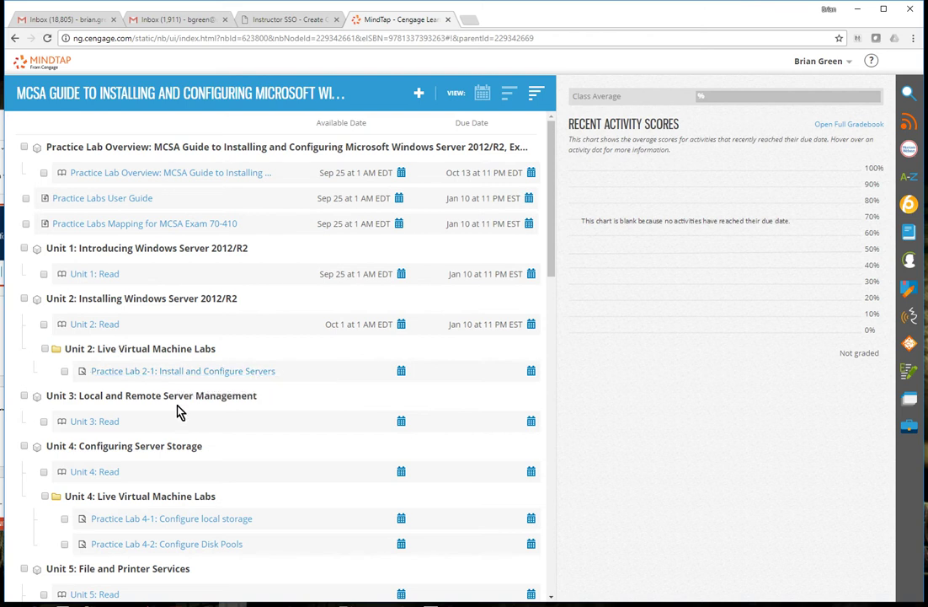
- Set Practice Lab 2-1 to open Oct 2 and be due Oct 14
left_click(401, 371)
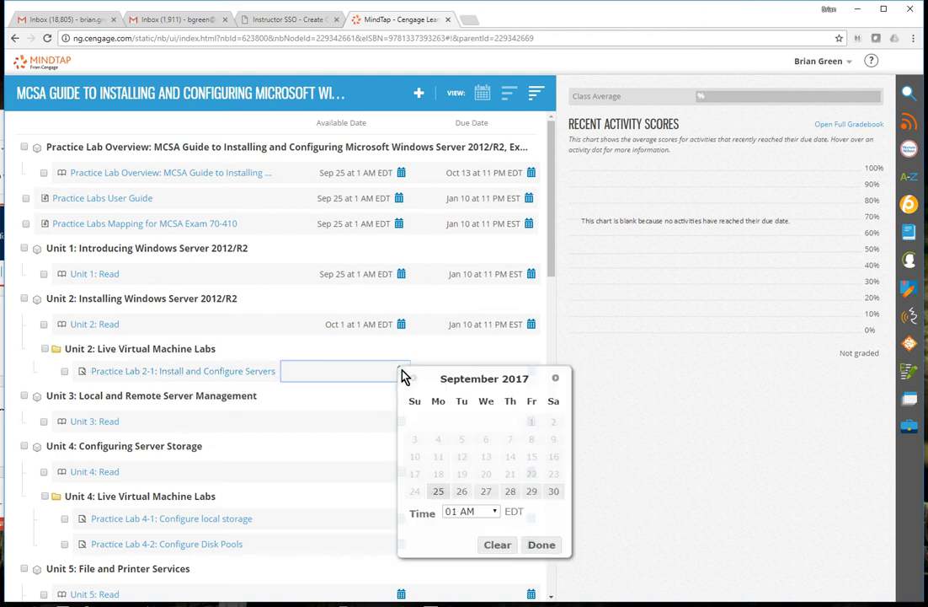
left_click(555, 379)
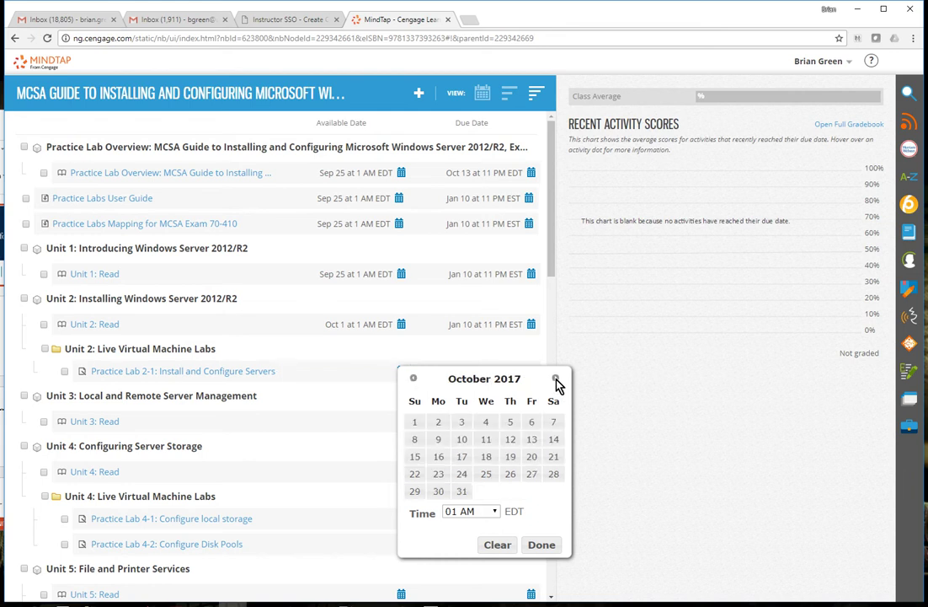
left_click(439, 423)
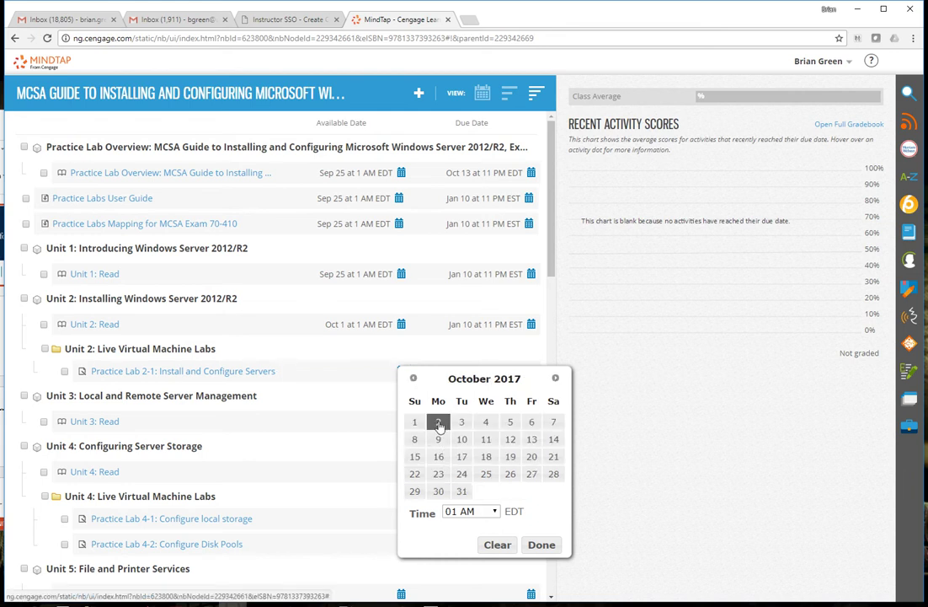
left_click(533, 546)
left_click(531, 372)
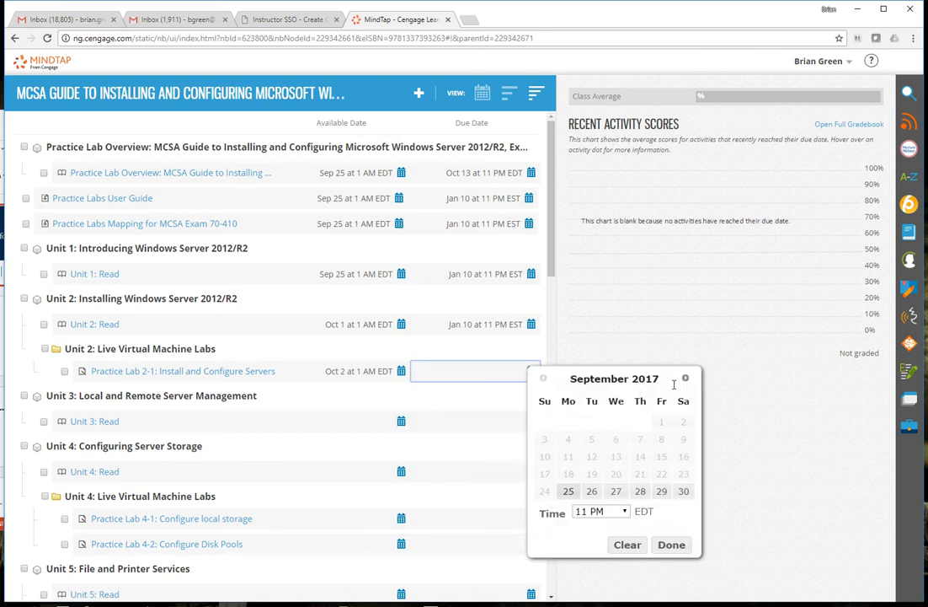
left_click(687, 379)
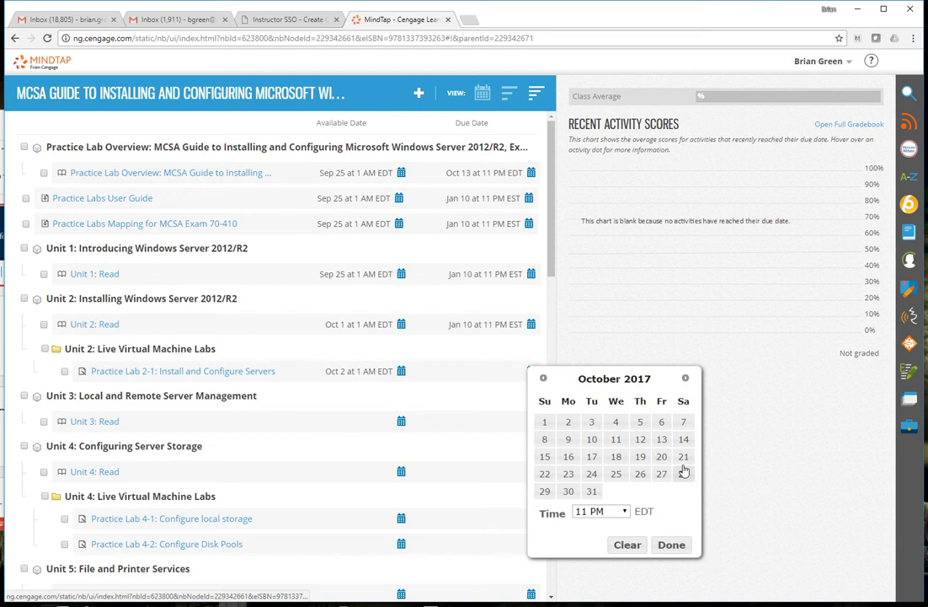
left_click(684, 439)
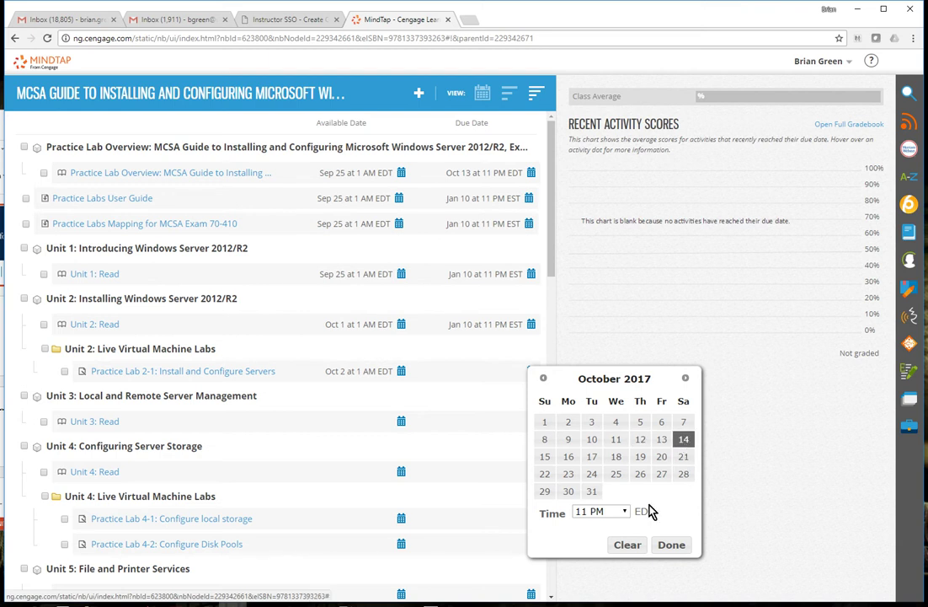
left_click(672, 544)
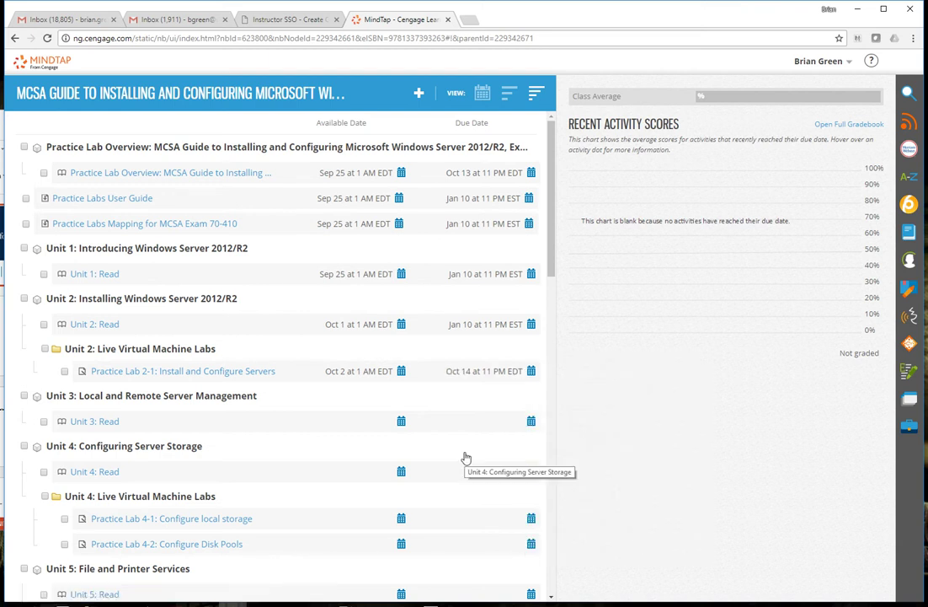
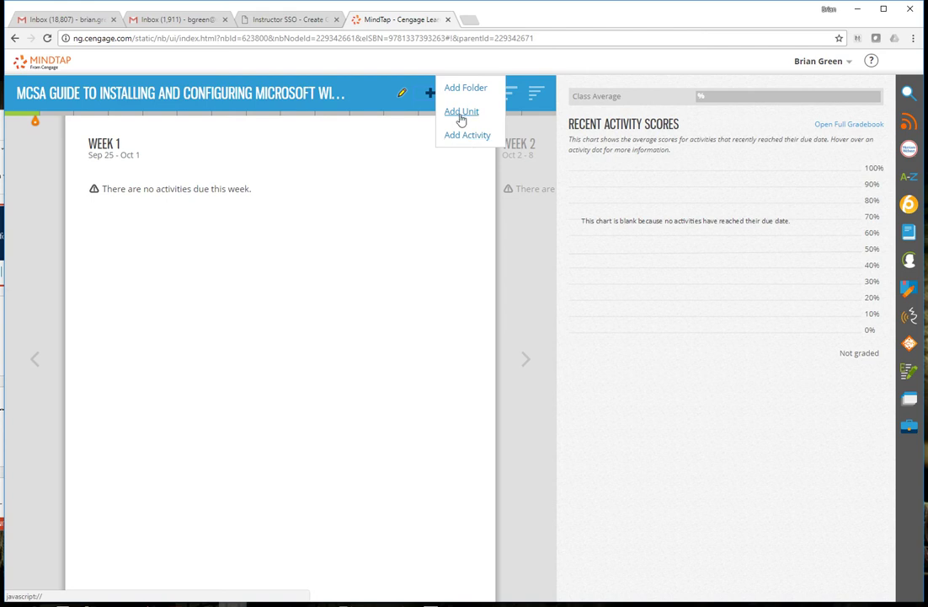
left_click(461, 119)
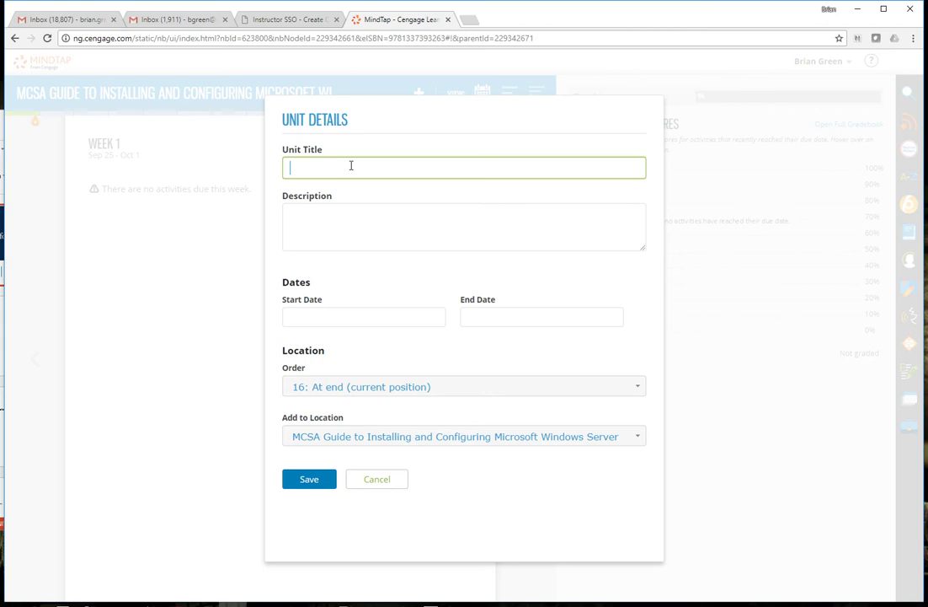
left_click(381, 482)
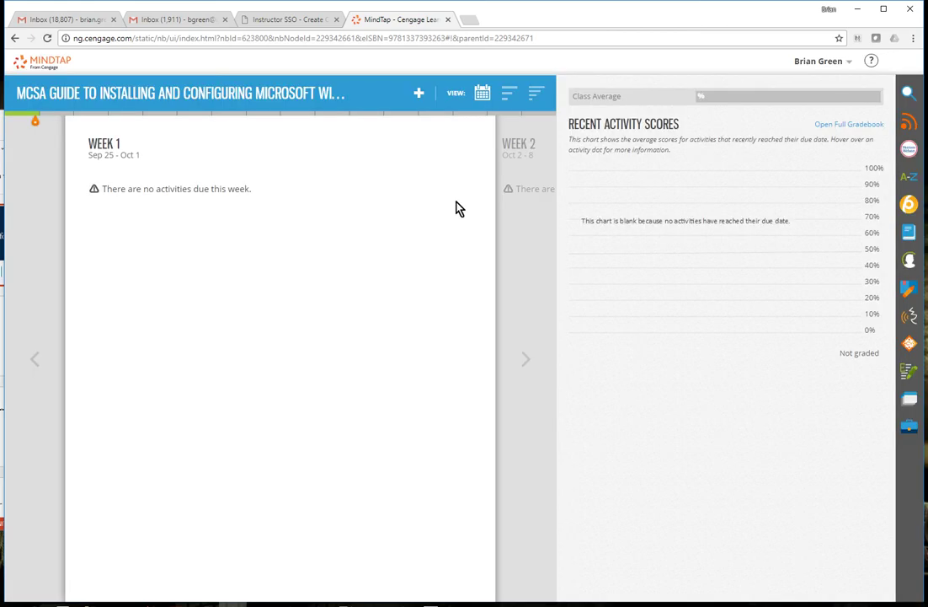
left_click(419, 93)
left_click(468, 137)
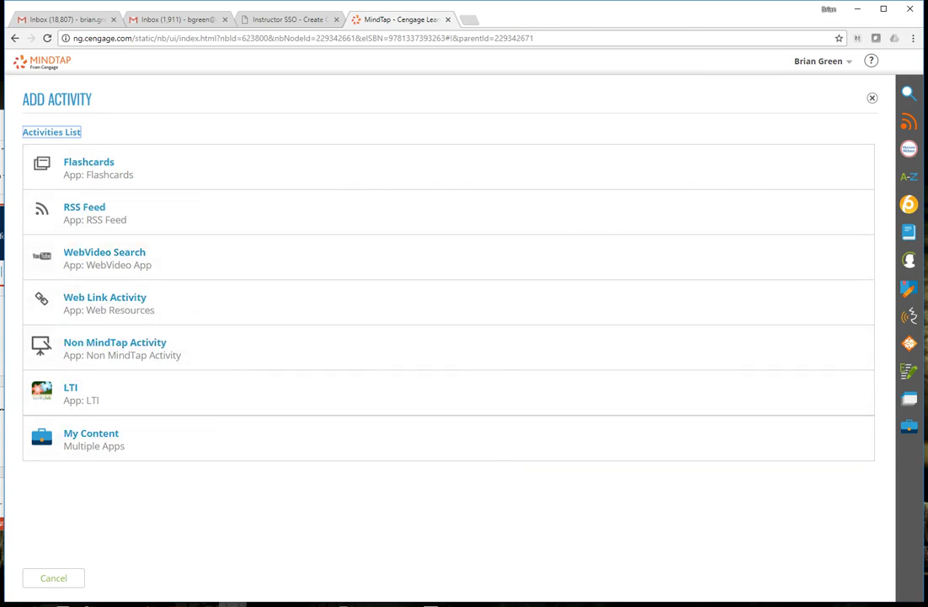
key("Escape")
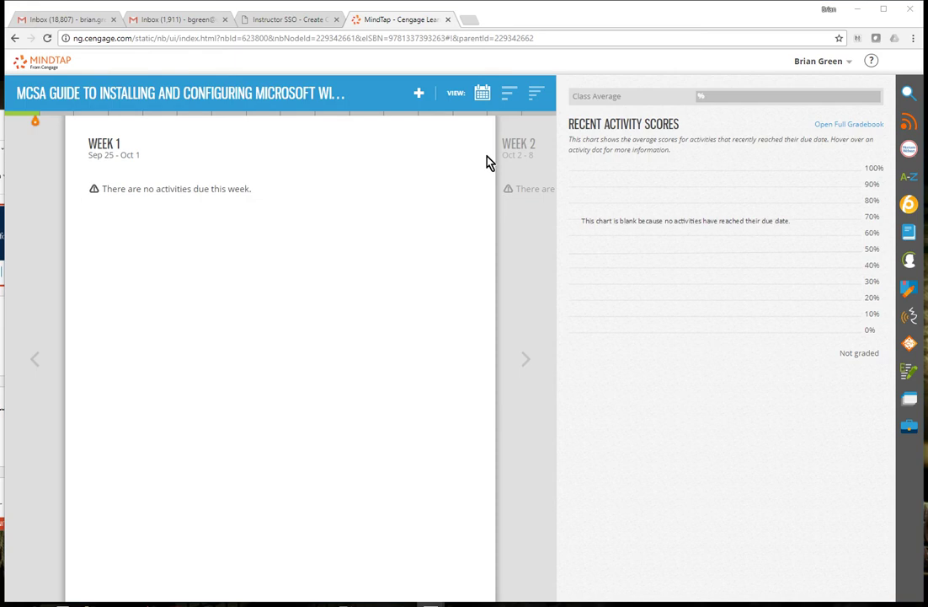
- Switch the course to Unit View and look inside Unit 2: Installing Windows Server 2012/R2
left_click(508, 96)
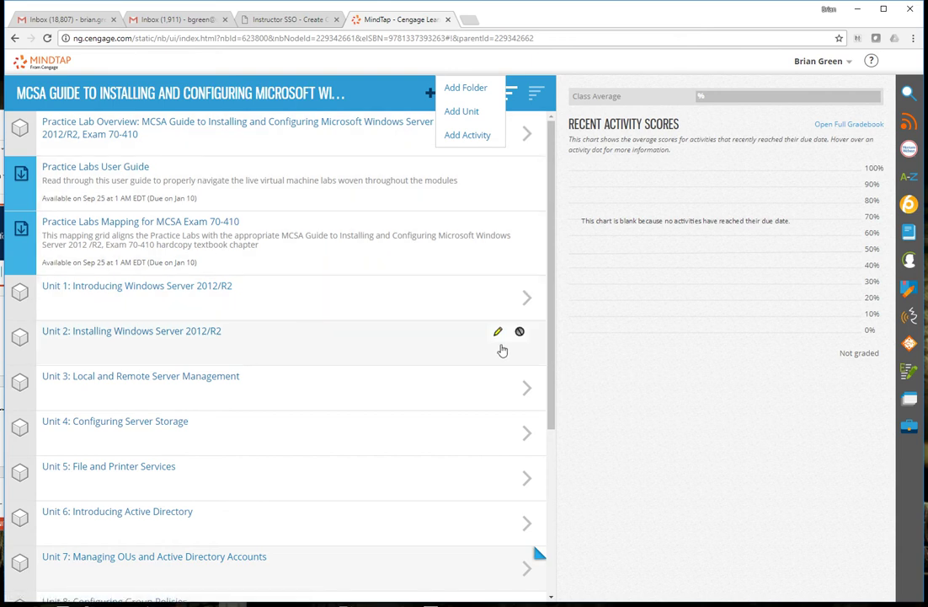
left_click(288, 344)
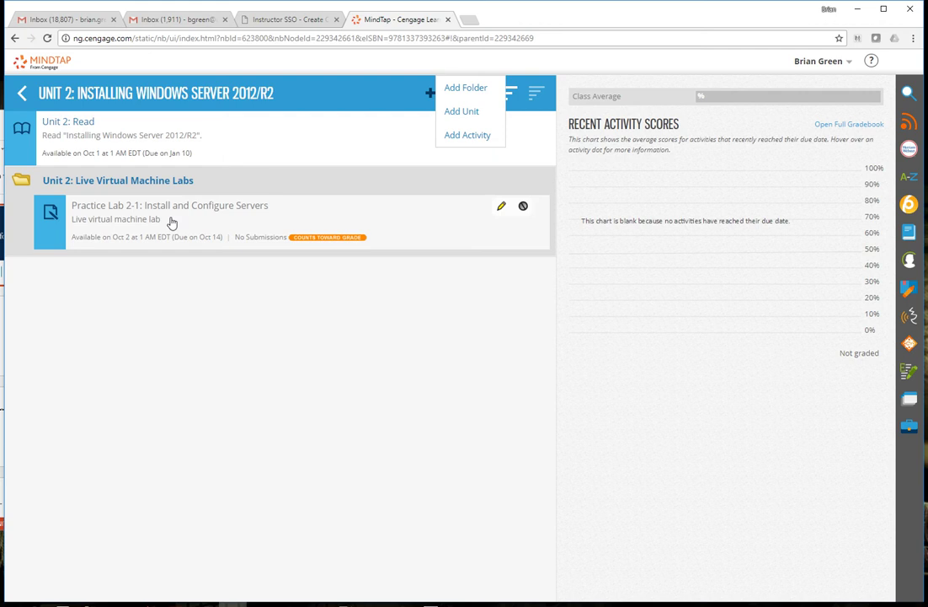
left_click(511, 99)
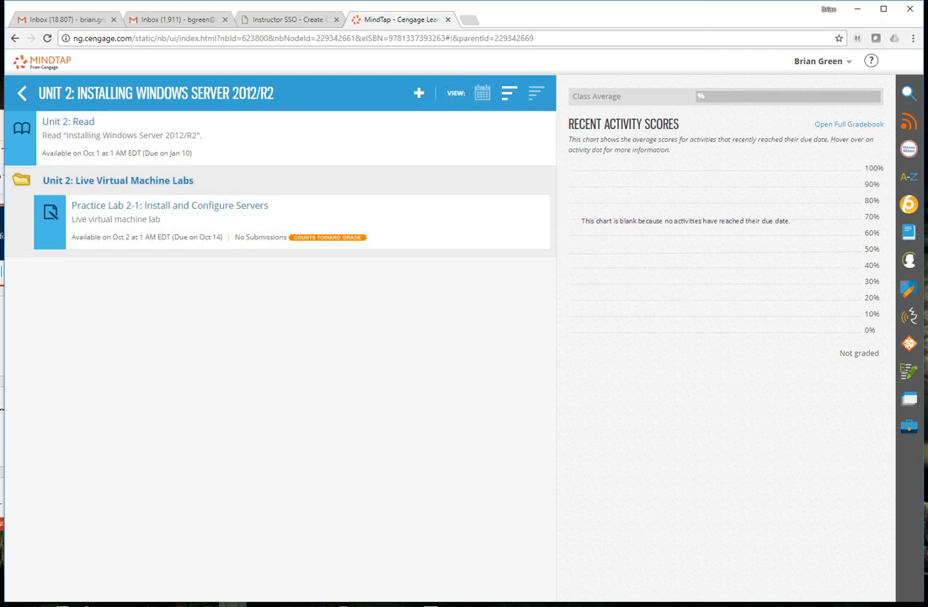
left_click(22, 93)
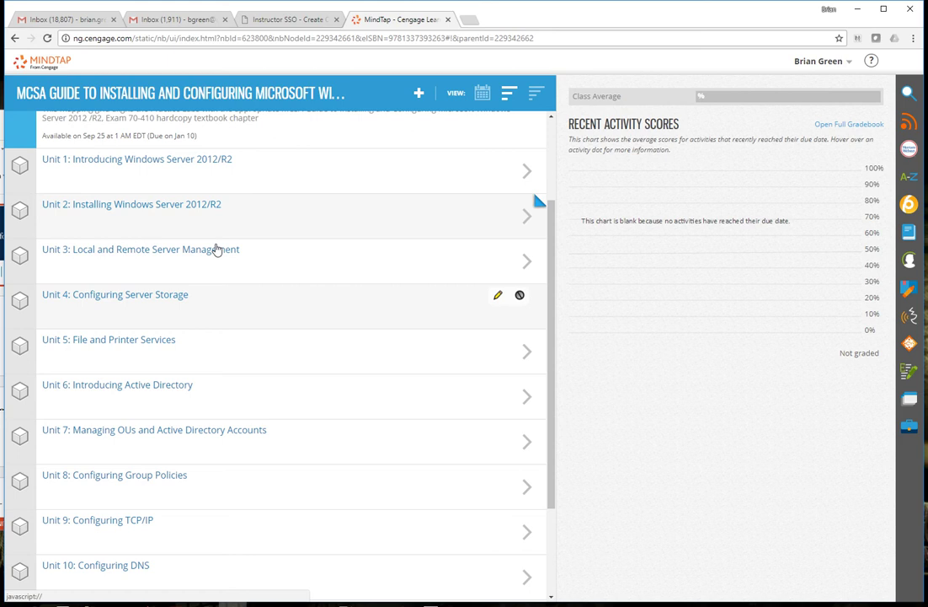
scroll(274, 287, "up", 3)
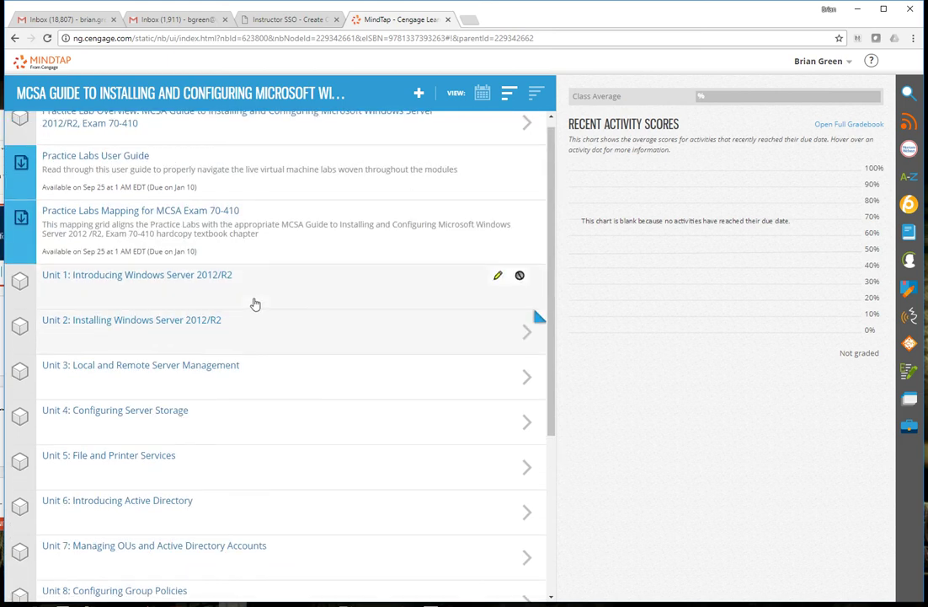
- Check Unit 3, then open Unit 4: Configuring Server Storage with its labs folder expanded
left_click(275, 379)
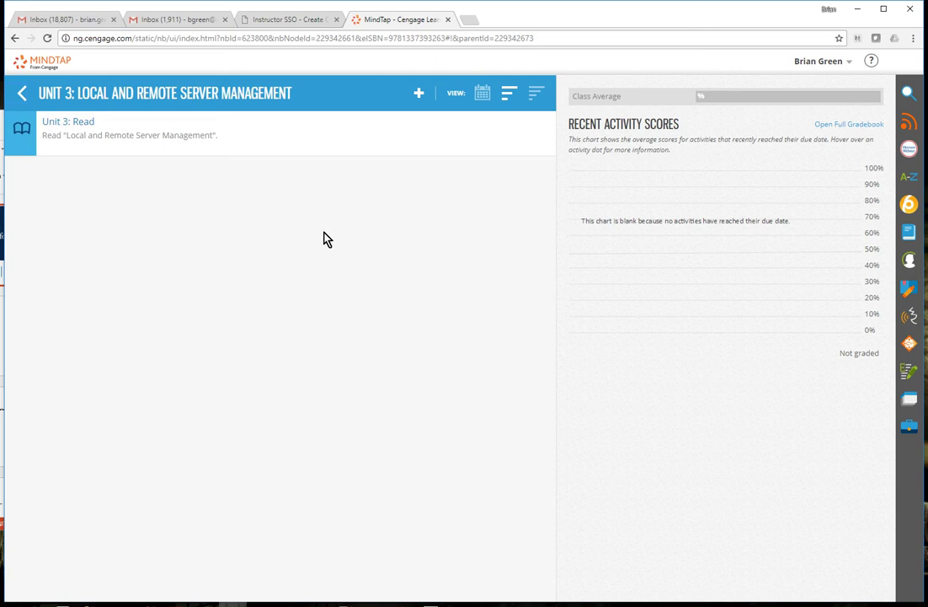
left_click(21, 92)
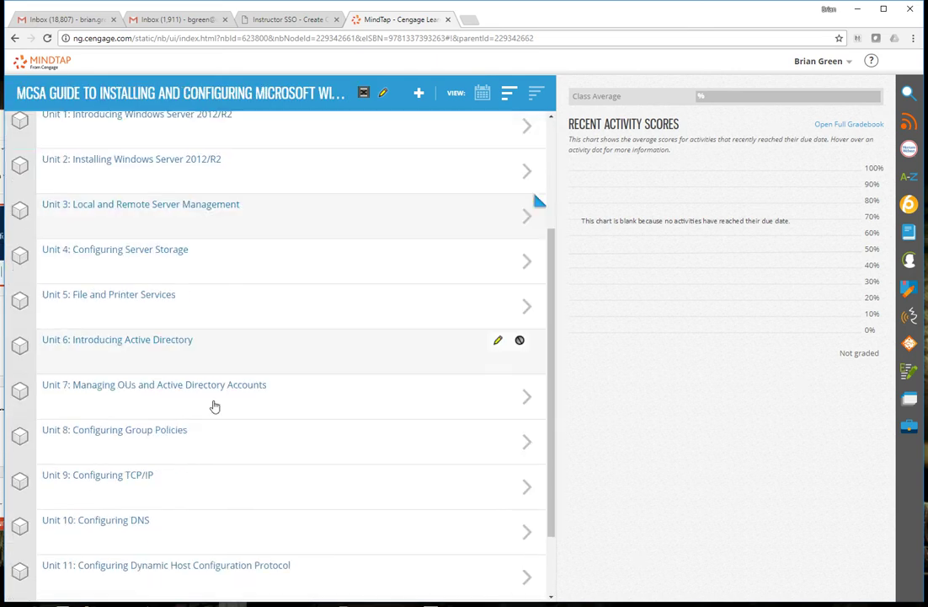
left_click(177, 256)
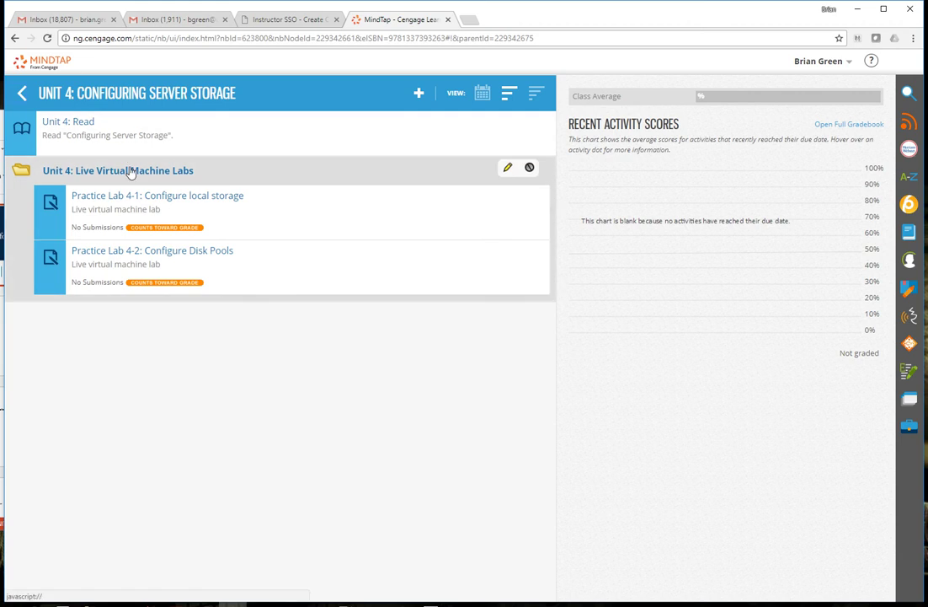
left_click(128, 170)
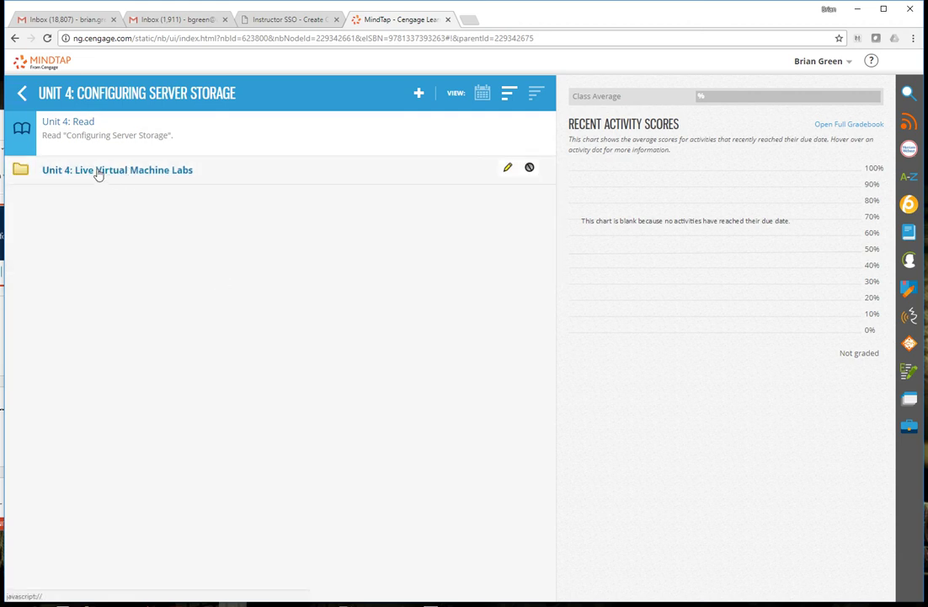
left_click(98, 173)
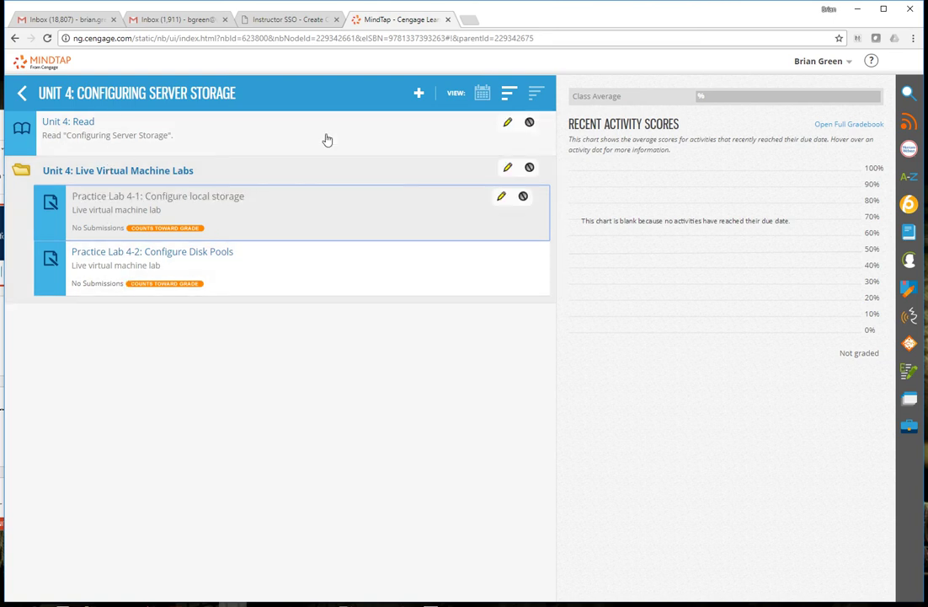
- Review the Unit 4: Read activity's available and due dates, closing without saving
left_click(508, 124)
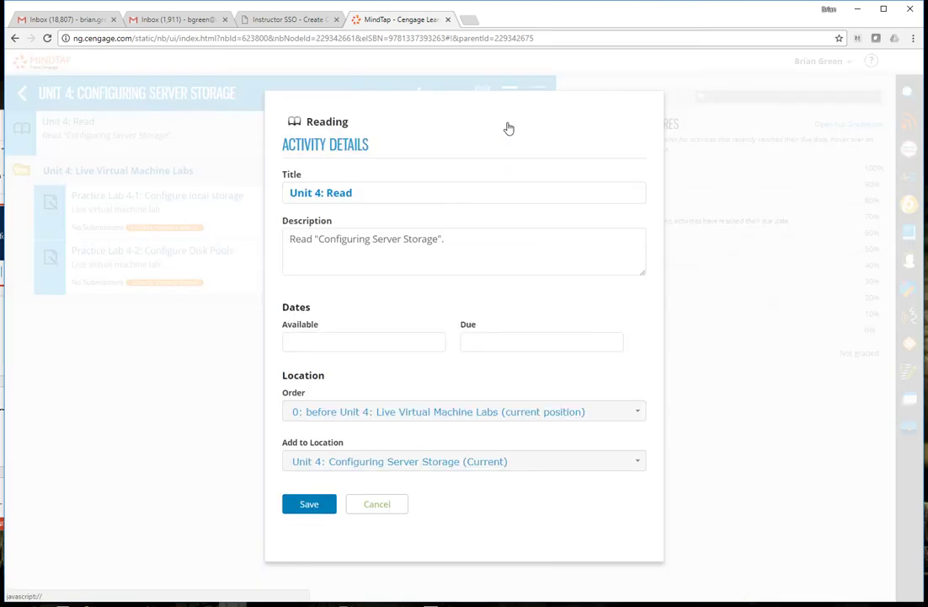
left_click(405, 342)
left_click(524, 345)
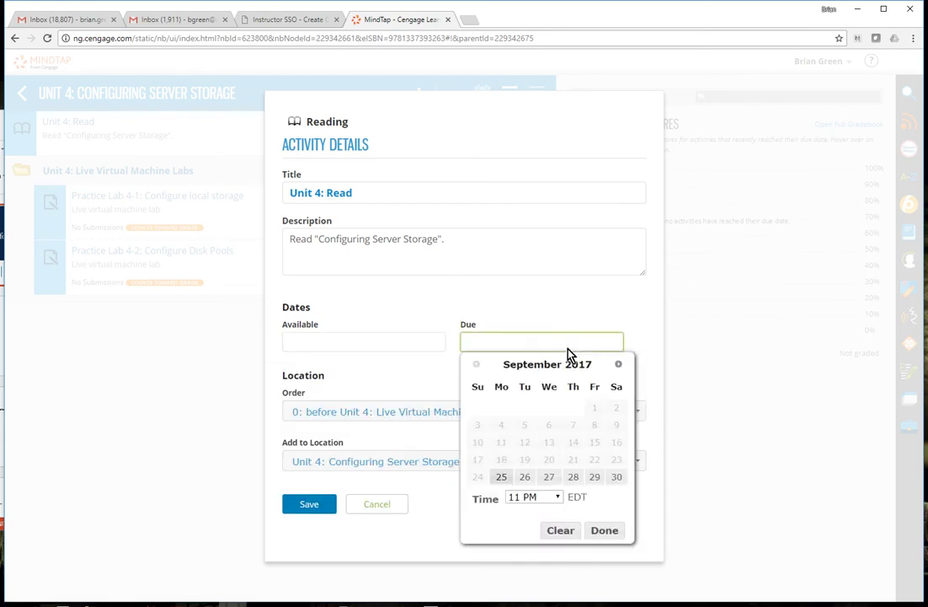
left_click(419, 542)
left_click(378, 506)
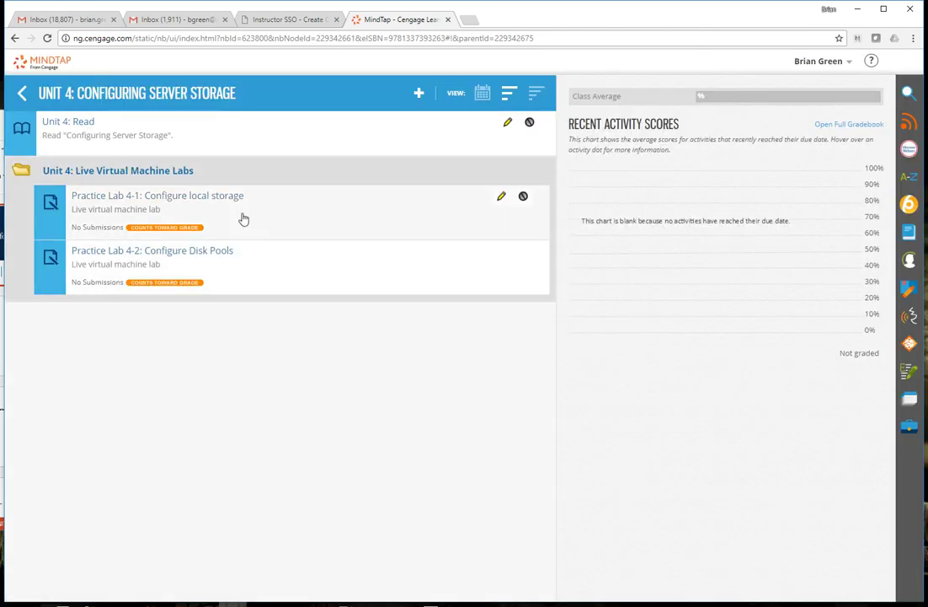
- Open Practice Lab 4-1's details and review its description and available date
left_click(501, 195)
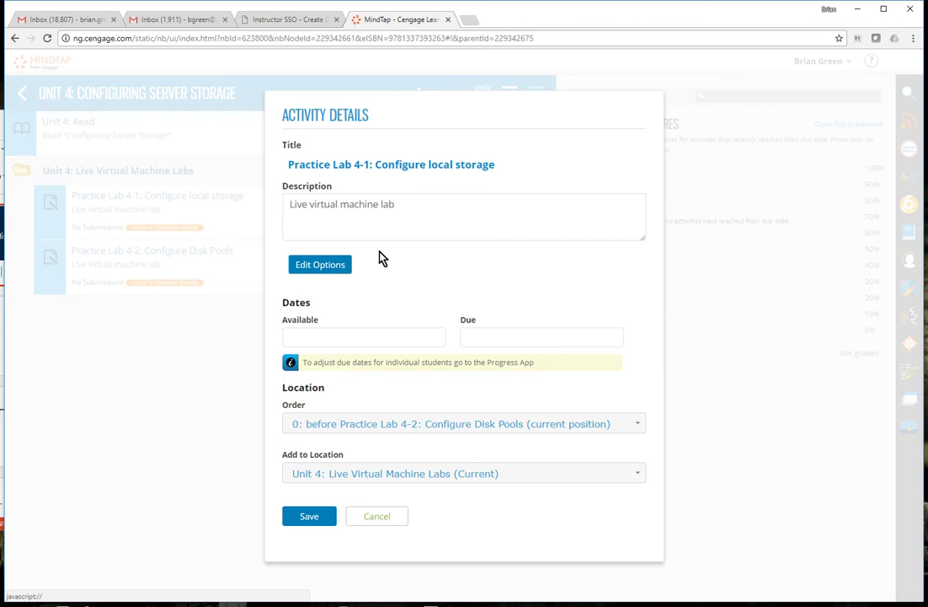
triple_click(412, 210)
left_click(431, 218)
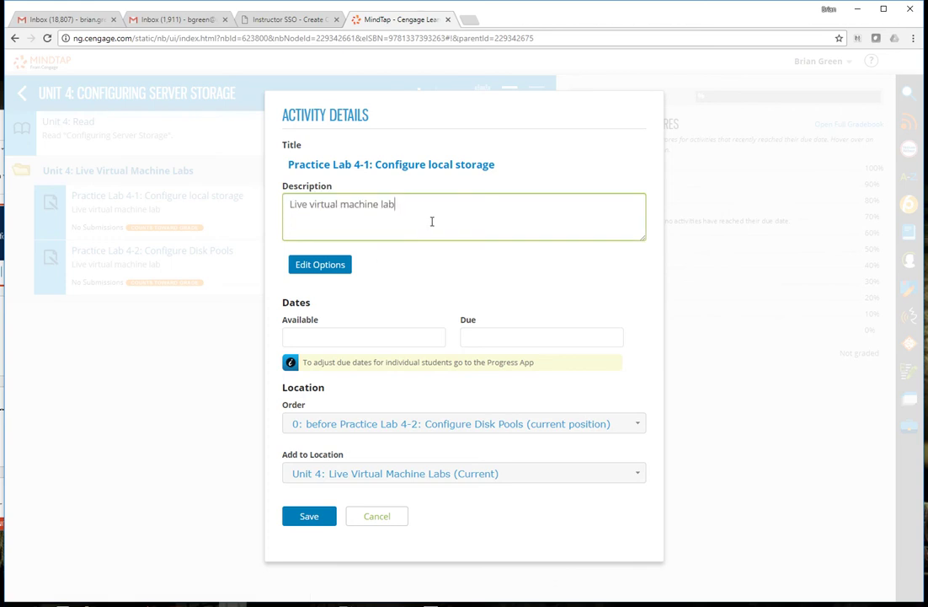
left_click_drag(432, 218, 373, 205)
triple_click(473, 222)
left_click(472, 222)
left_click(374, 337)
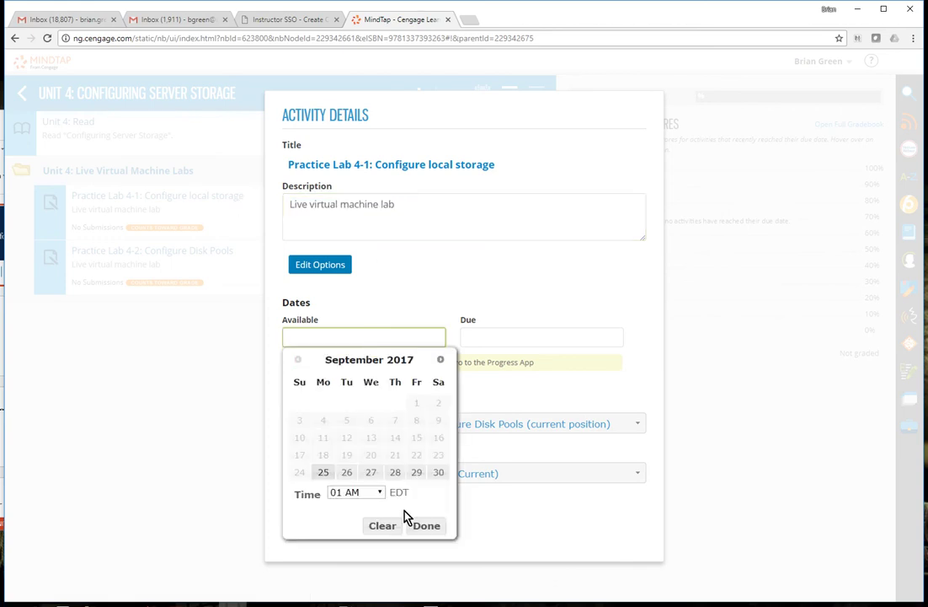
left_click(586, 288)
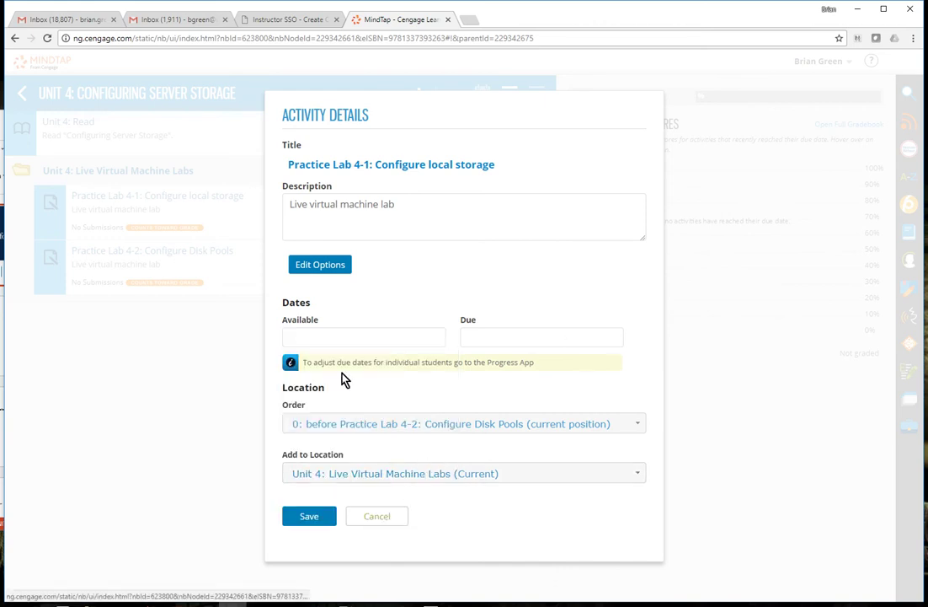
- Review the lab's grading settings with Gradeable left True, then close Configure Activity and cancel Activity Details
left_click(320, 265)
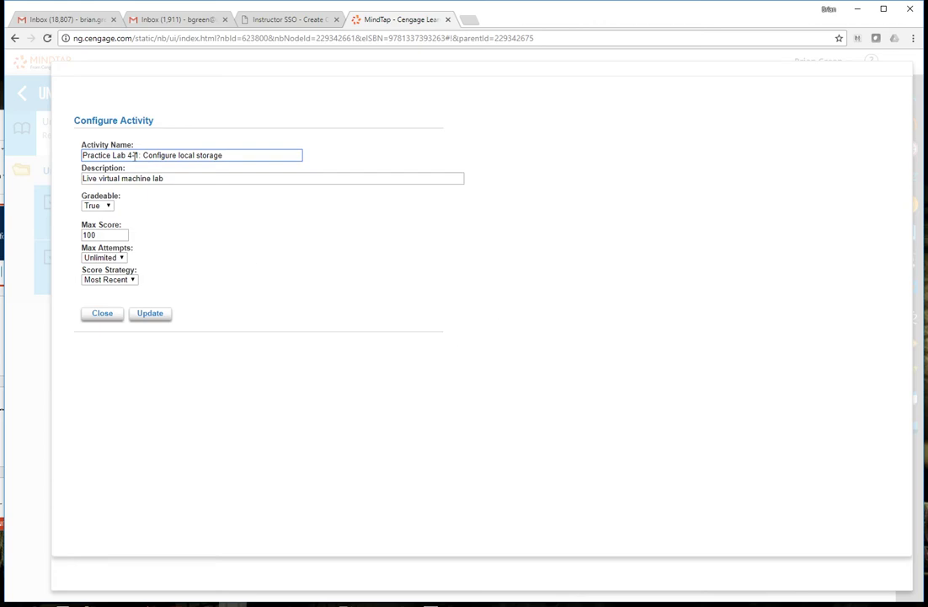
left_click(104, 208)
left_click(106, 214)
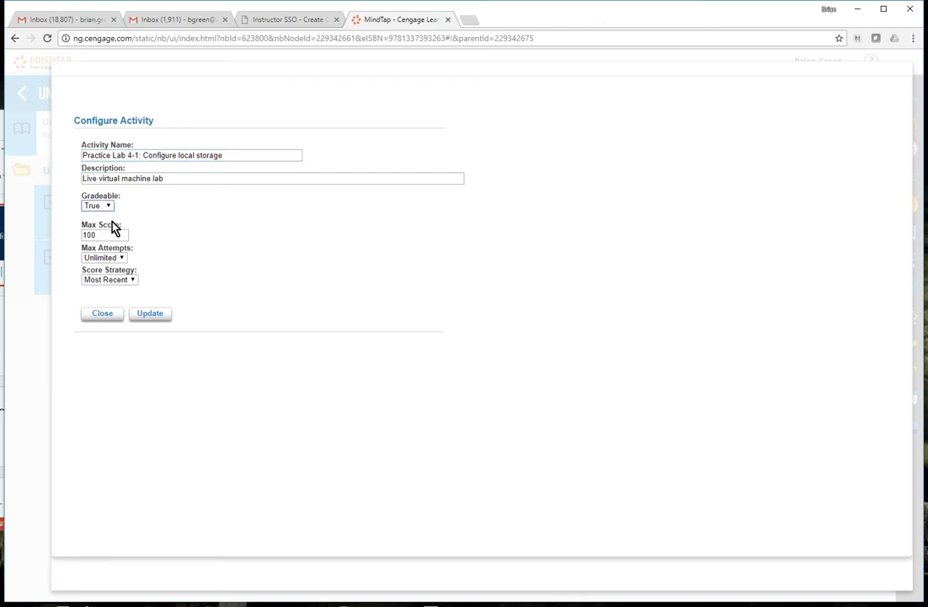
key("Tab")
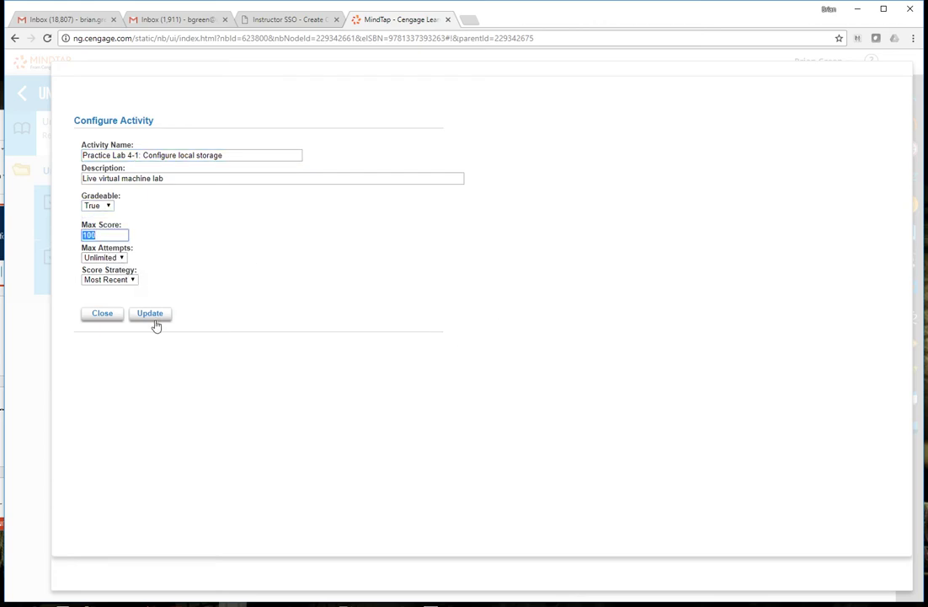
left_click(102, 315)
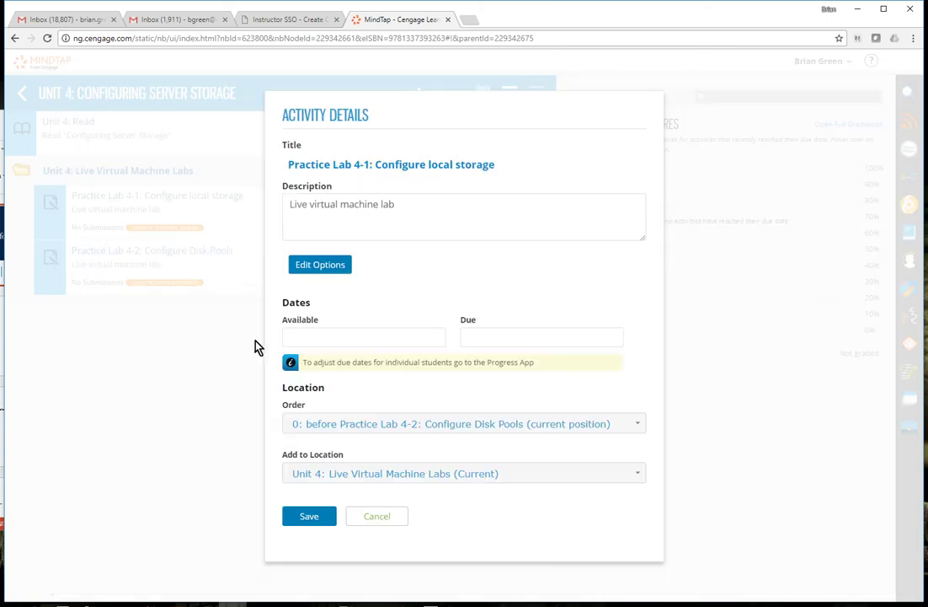
left_click(379, 517)
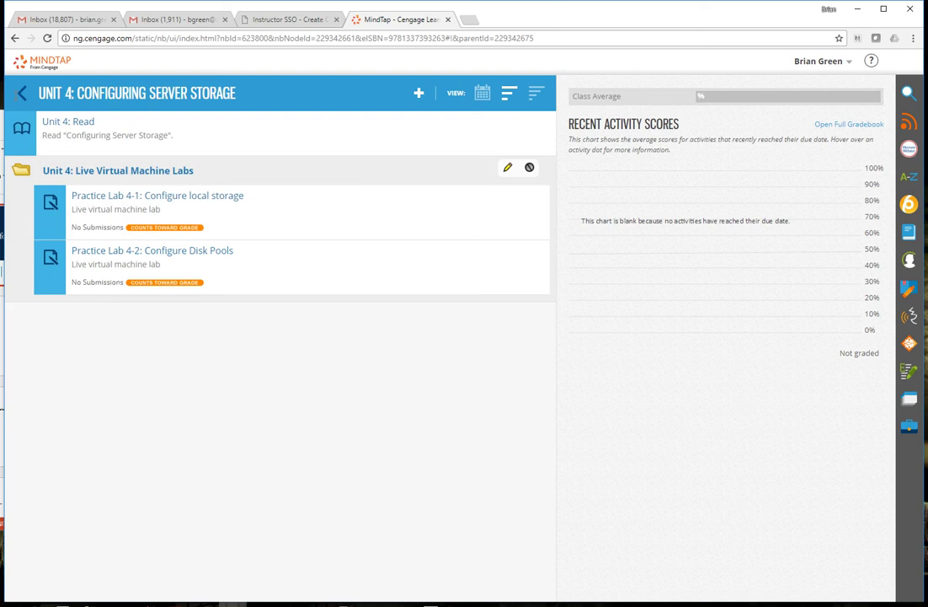
- Peek at the Practice Lab Overview, then open Practice Lab 2-1: Install and Configure Servers from Unit 2
left_click(22, 92)
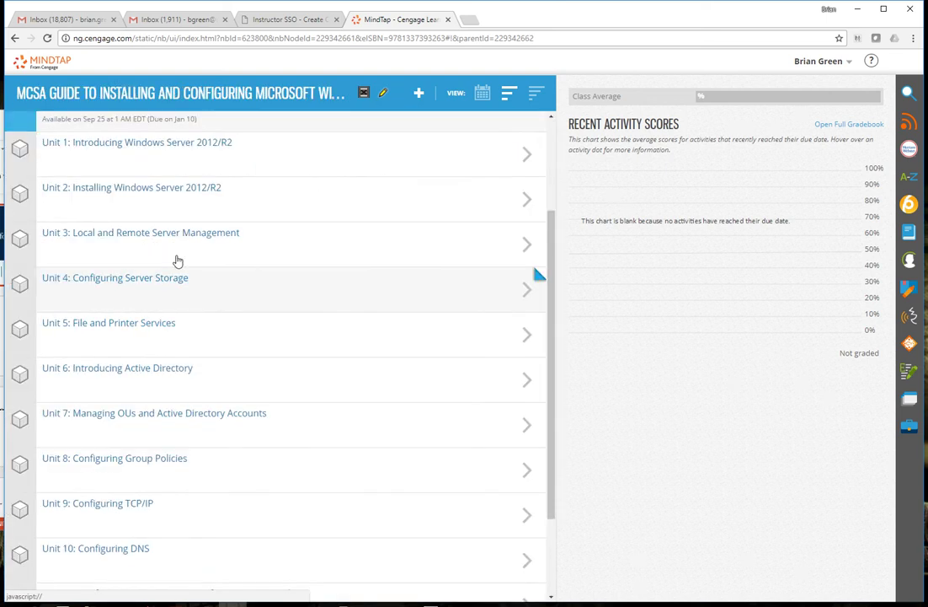
scroll(211, 286, "down", 2)
scroll(244, 307, "up", 5)
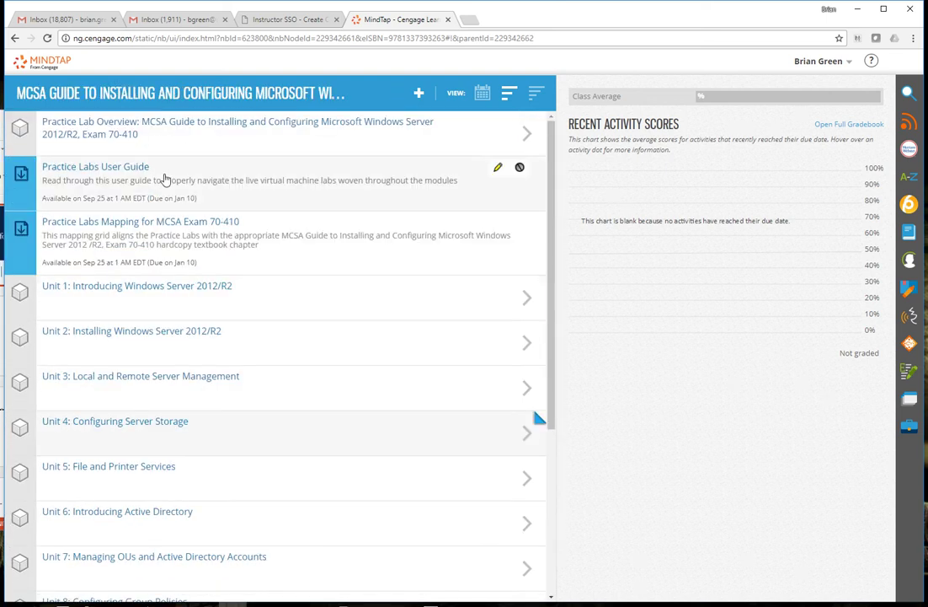
left_click(126, 134)
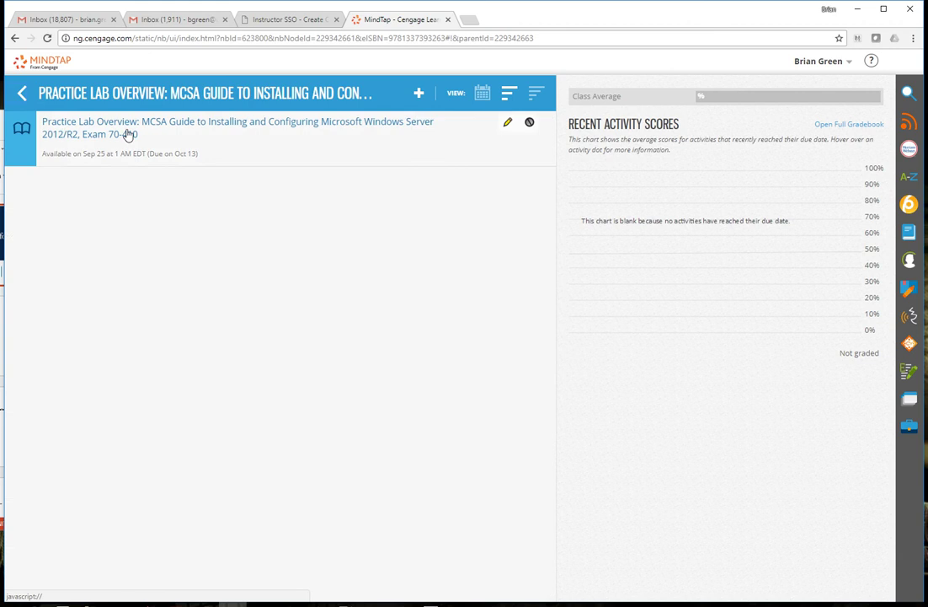
left_click(25, 90)
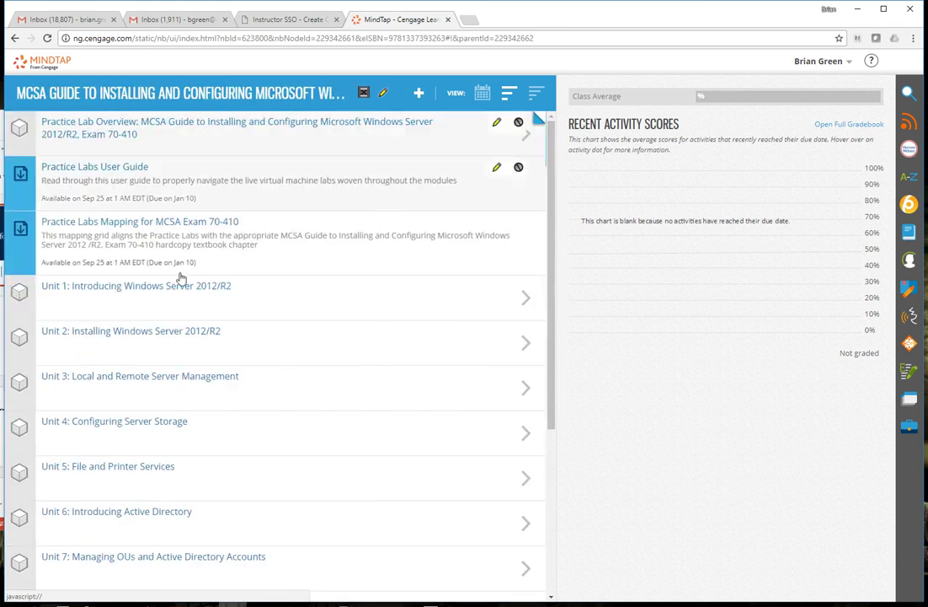
left_click(154, 353)
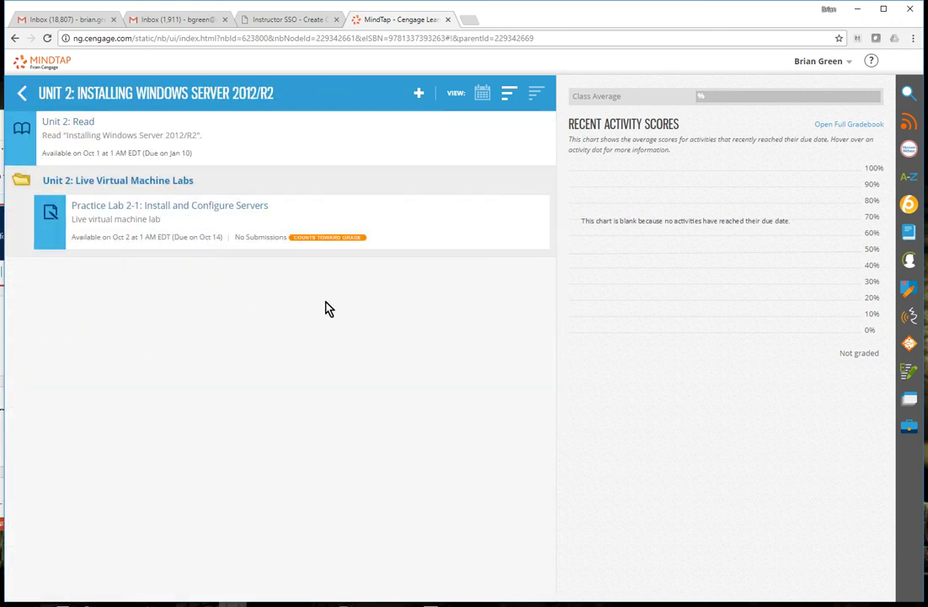
left_click(187, 210)
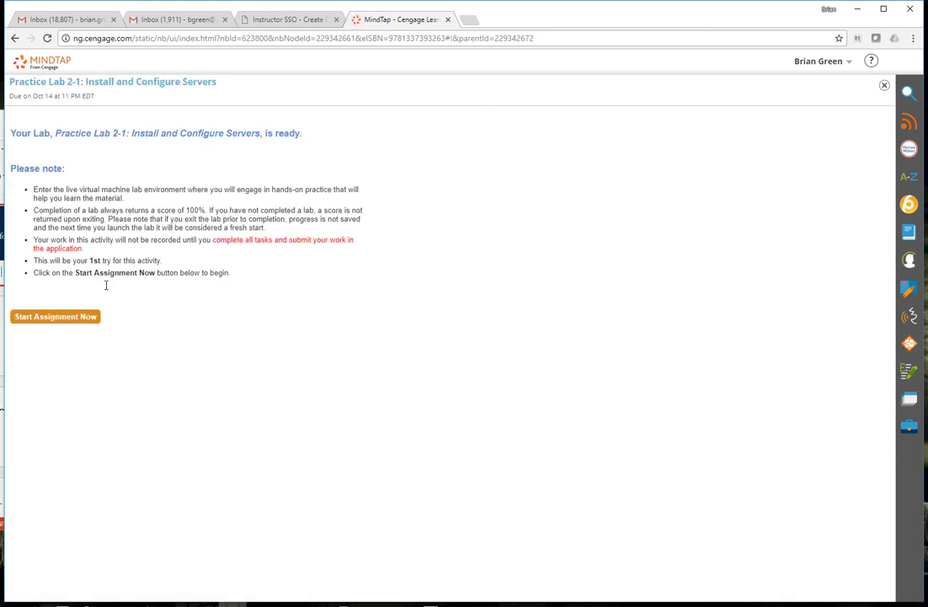
- Start the Practice Lab 2-1 assignment and close the Select your Lab Guide introduction
left_click(56, 317)
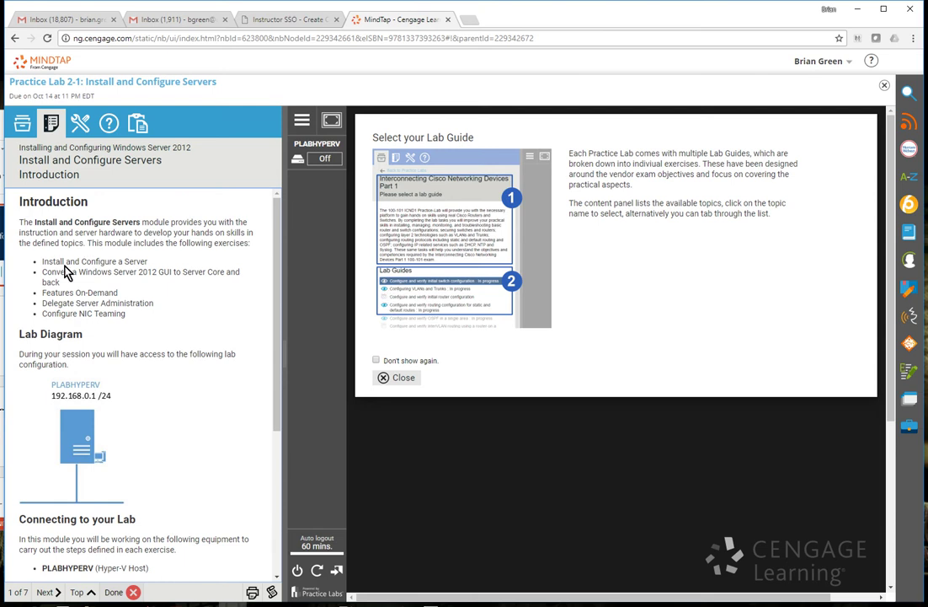
scroll(79, 264, "down", 5)
mouse_move(570, 154)
left_mouse_down()
mouse_move(645, 165)
mouse_move(771, 214)
mouse_move(563, 148)
left_mouse_up()
left_click(783, 223)
left_click(655, 186)
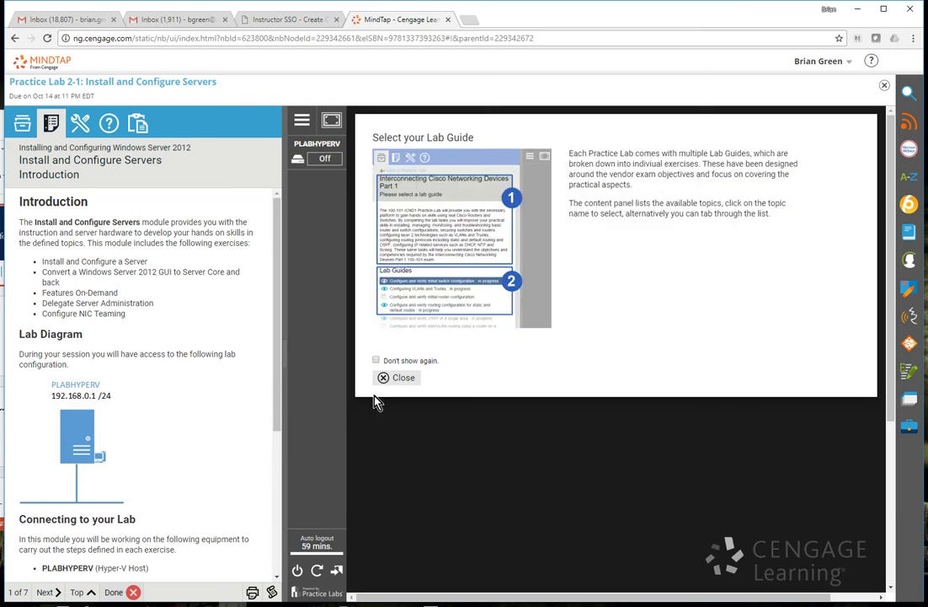
left_click(398, 379)
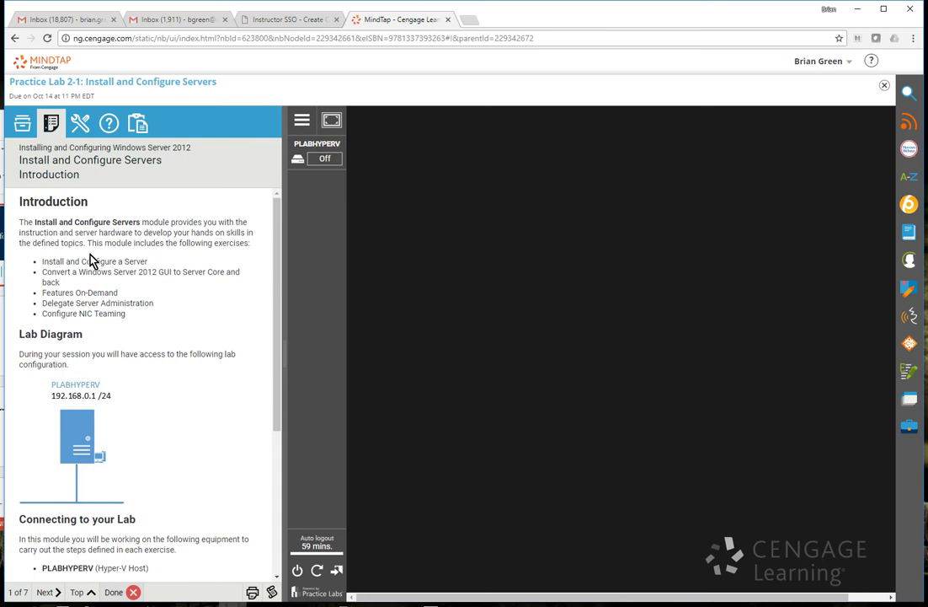
- Read the Lab Diagram and Connecting to your Lab instructions in the lesson pane
left_click_drag(20, 354, 159, 473)
left_click(116, 459)
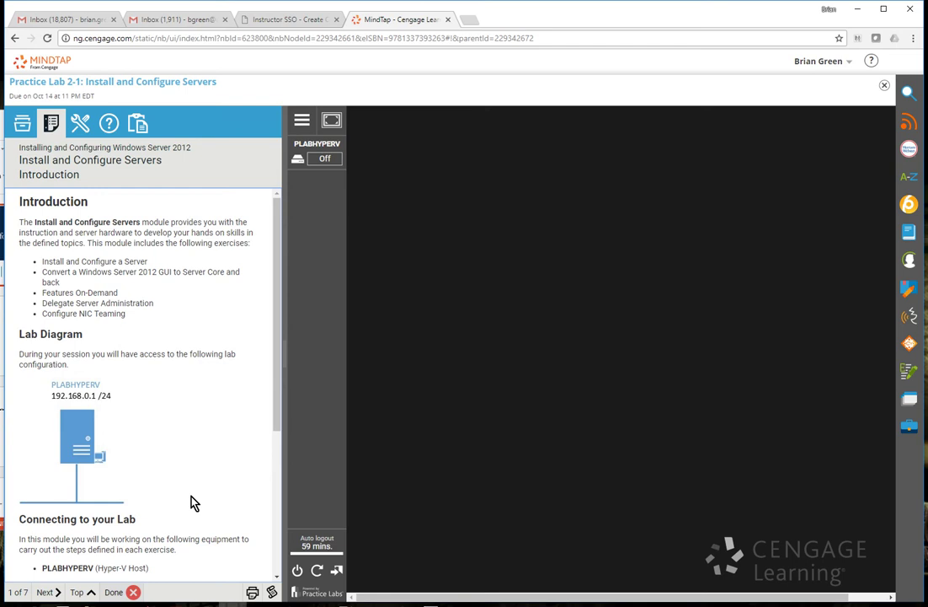
scroll(285, 346, "down", 3)
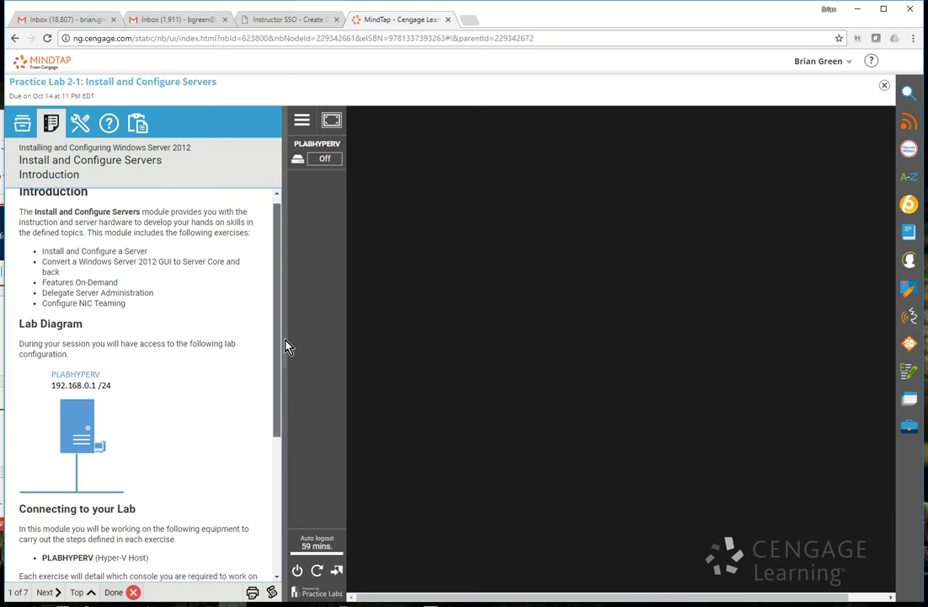
scroll(285, 345, "down", 5)
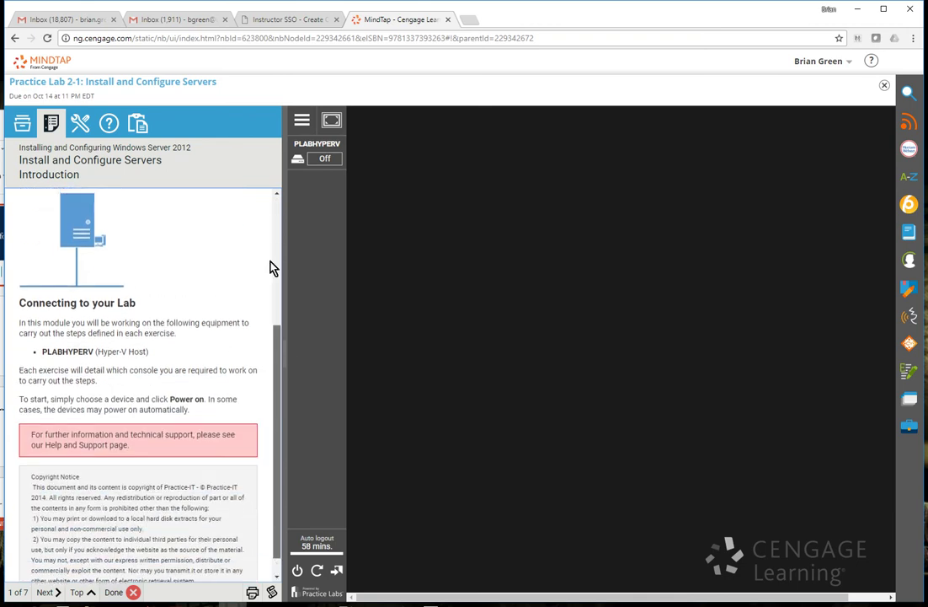
scroll(272, 267, "up", 5)
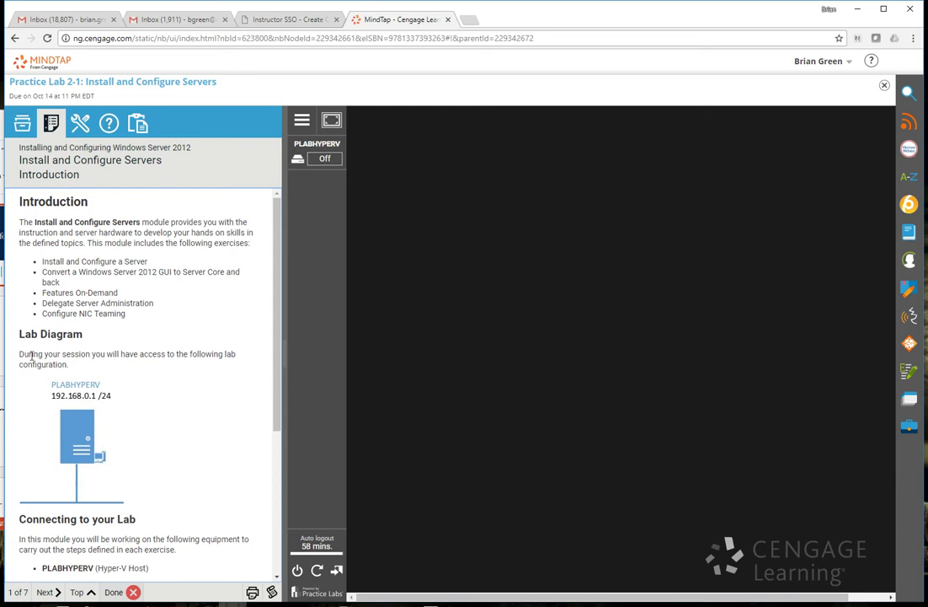
left_click_drag(31, 355, 90, 355)
left_click(189, 453)
scroll(189, 453, "down", 3)
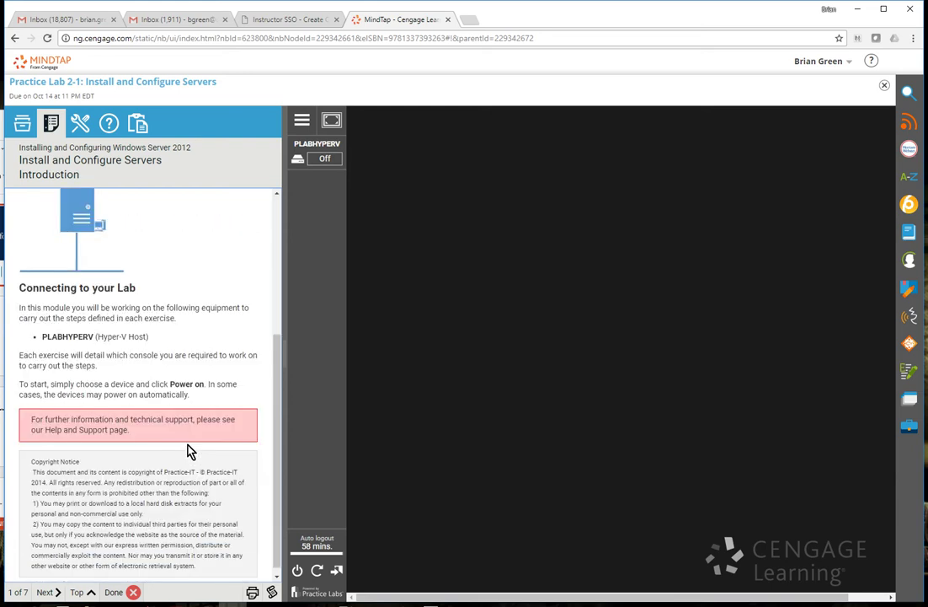
scroll(127, 417, "down", 1)
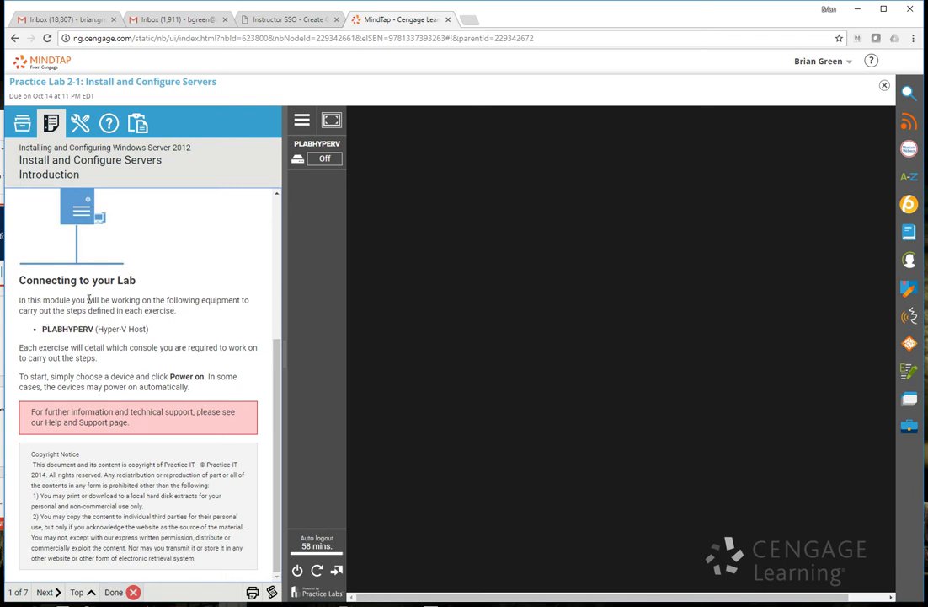
- Read the device power-on instructions, then show PLABHYPERV's Power on and Refresh options
left_click_drag(19, 299, 203, 316)
left_click(202, 319)
triple_click(32, 377)
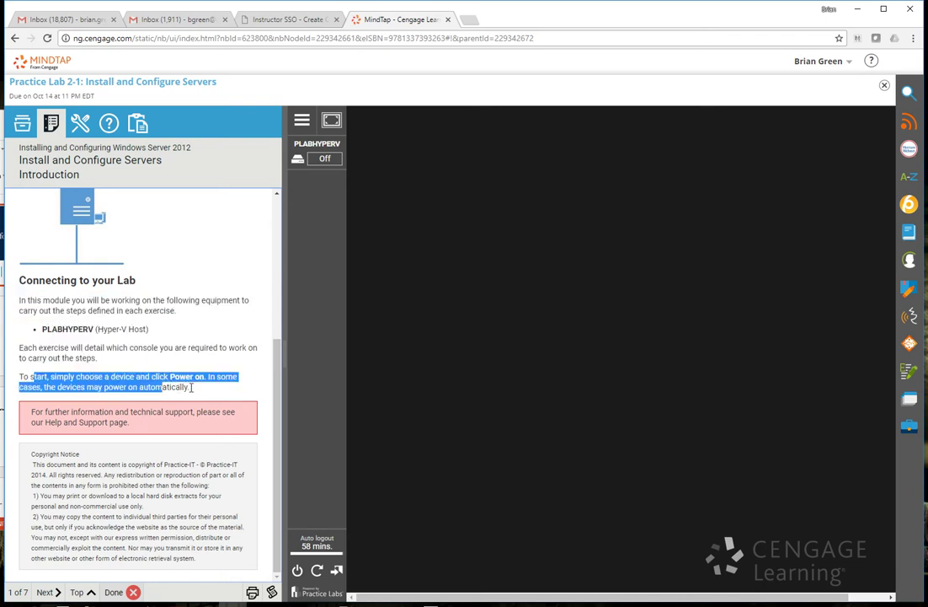
left_click(190, 393)
left_click_drag(51, 377, 207, 378)
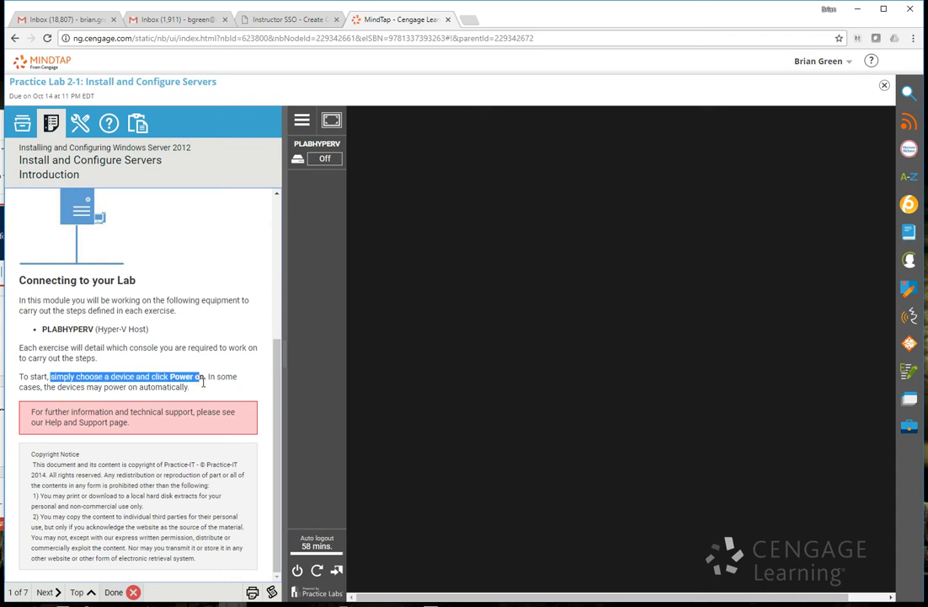
left_click(207, 386)
left_click_drag(29, 376, 85, 377)
left_click_drag(179, 386, 193, 388)
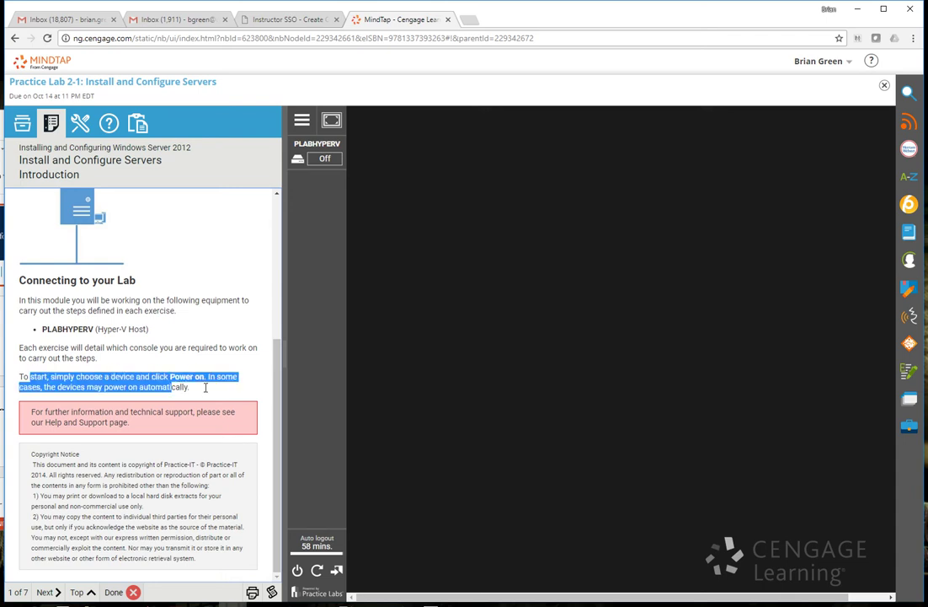
left_click(204, 392)
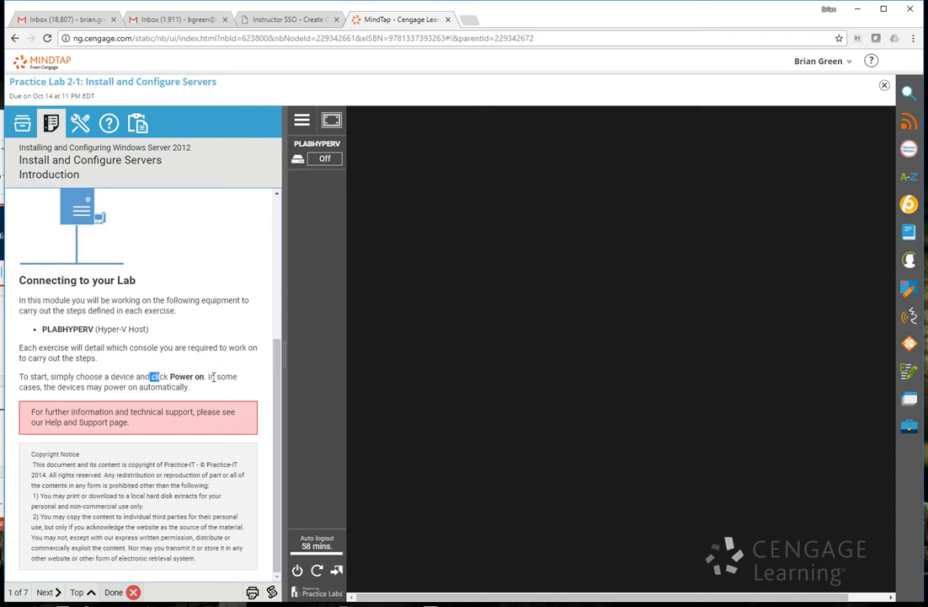
left_click(325, 159)
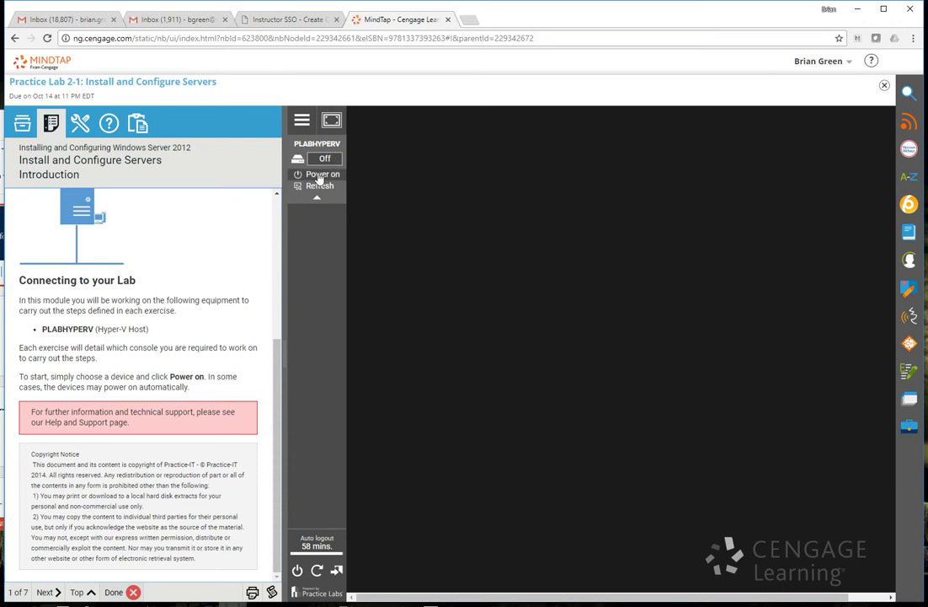
- Power on PLABHYPERV and read Task 1's opening about the empty virtual machine
left_click(320, 176)
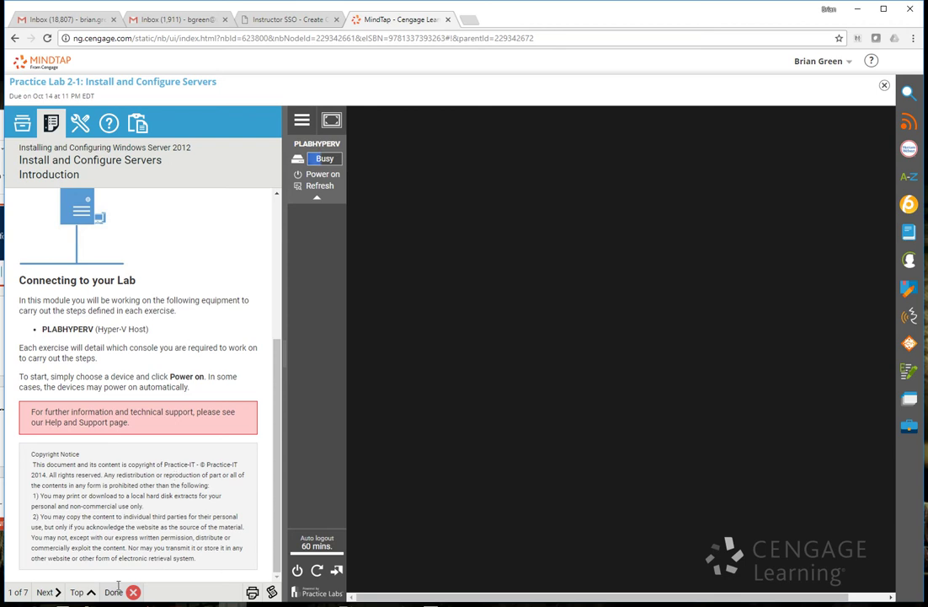
left_click(48, 593)
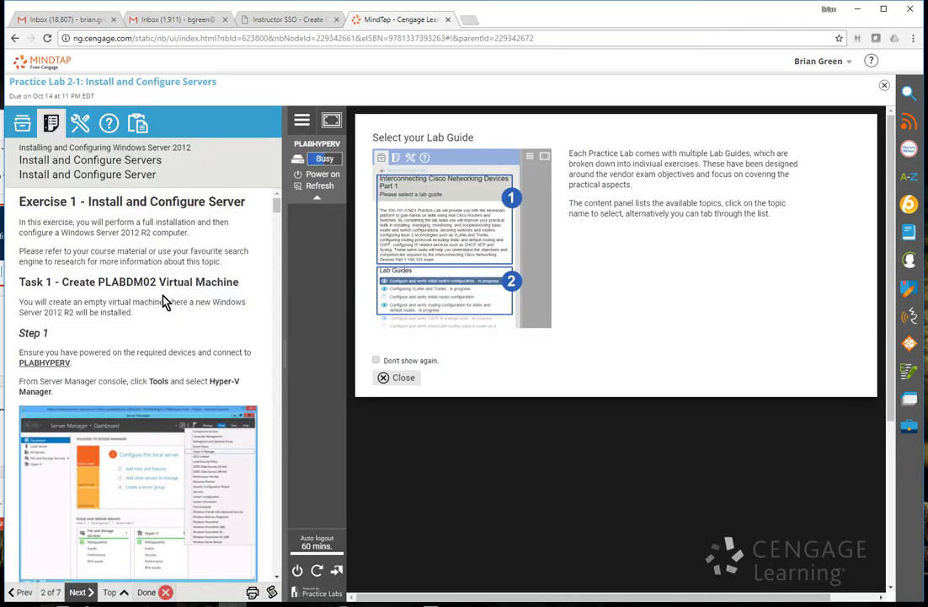
left_click_drag(53, 223, 203, 224)
left_click(205, 230)
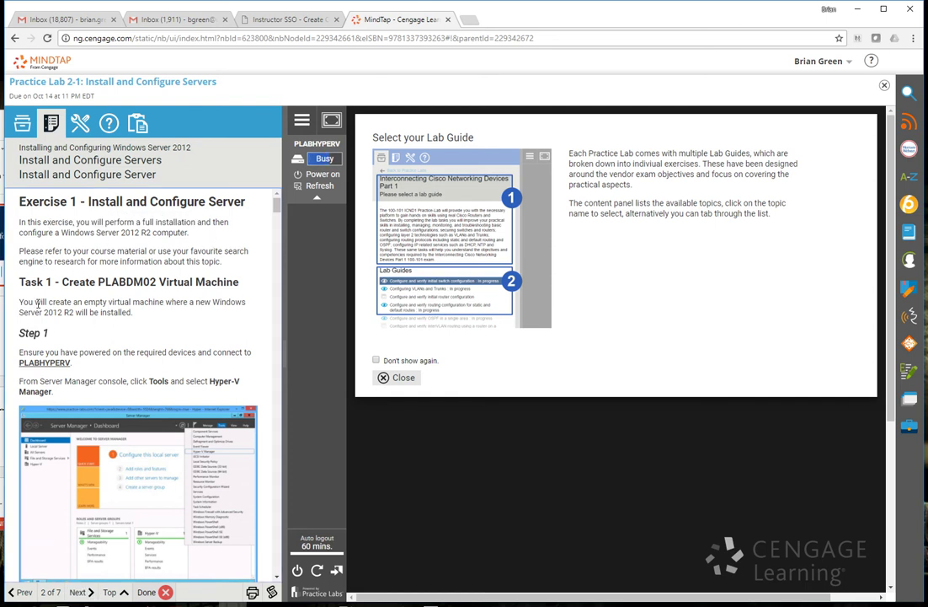
left_click_drag(38, 305, 153, 317)
left_click(153, 317)
- Read the Task 1 steps on powering on devices and the Server Manager console, scrolling further
left_click_drag(106, 352, 203, 352)
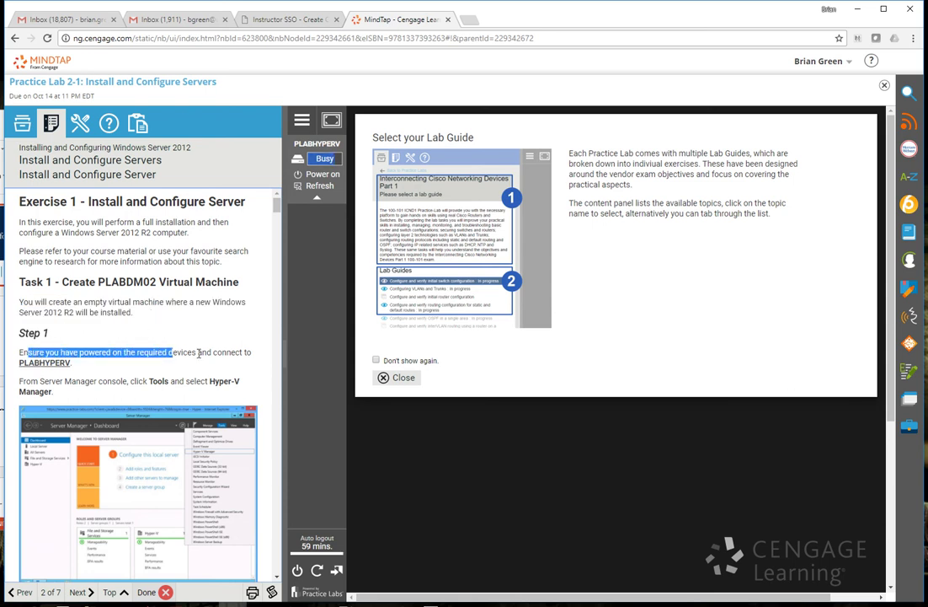
left_click(204, 353)
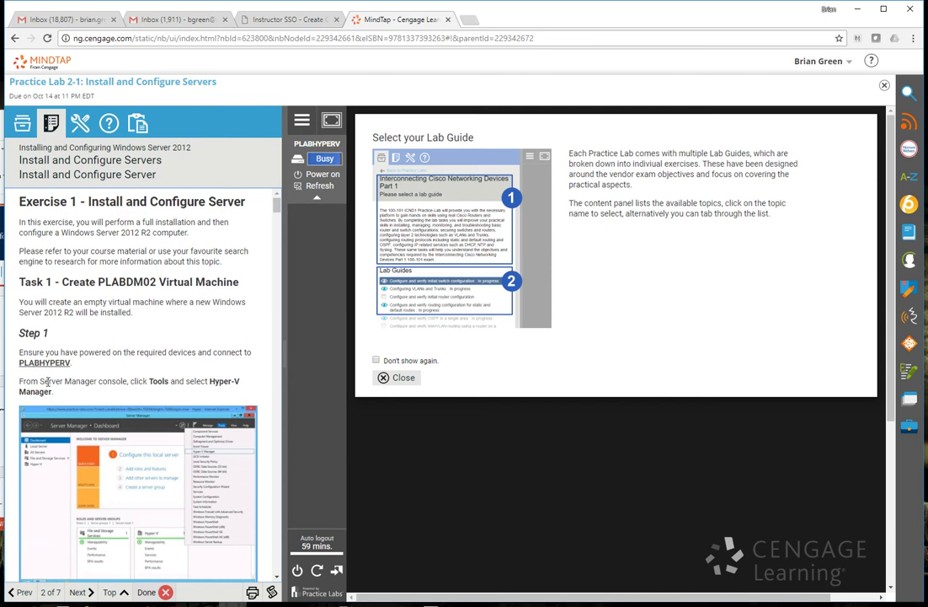
left_click_drag(64, 381, 109, 380)
left_click(127, 381)
scroll(238, 369, "down", 4)
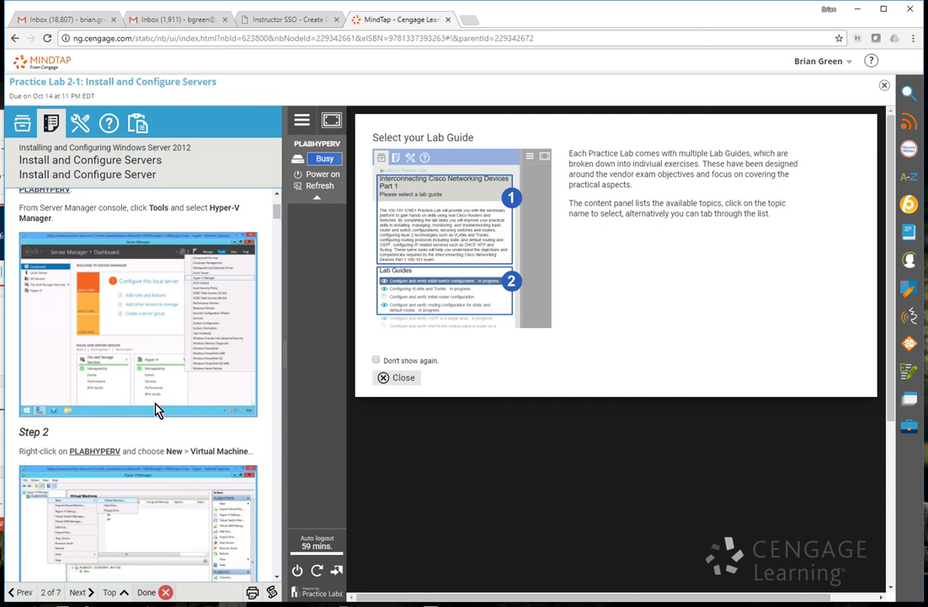
scroll(157, 407, "down", 3)
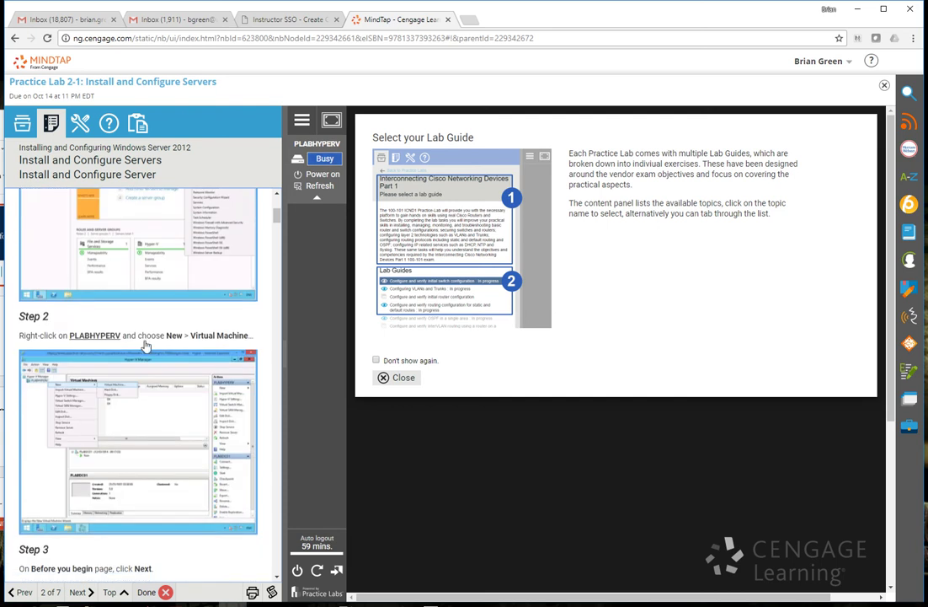
scroll(148, 475, "down", 3)
scroll(147, 474, "down", 1)
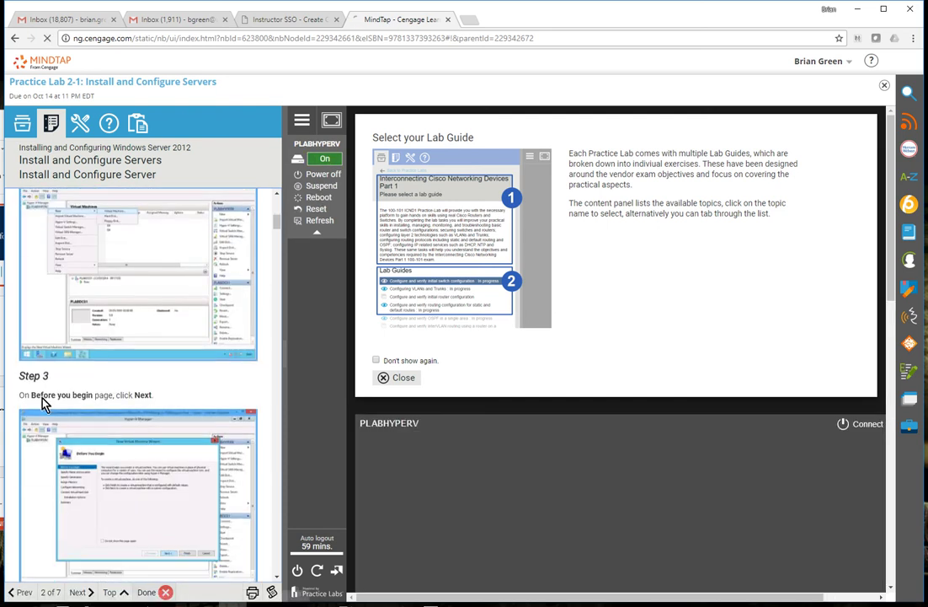
scroll(179, 396, "down", 1)
scroll(180, 396, "down", 3)
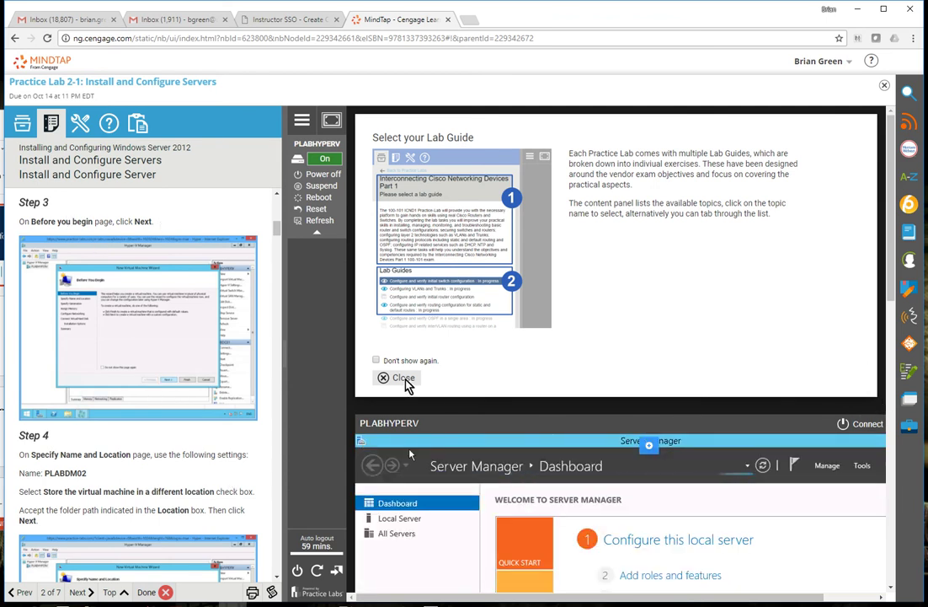
- Close the lab guide popup with 'Don't show again.' ticked, then open and close This PC and the Glossary
left_click(376, 360)
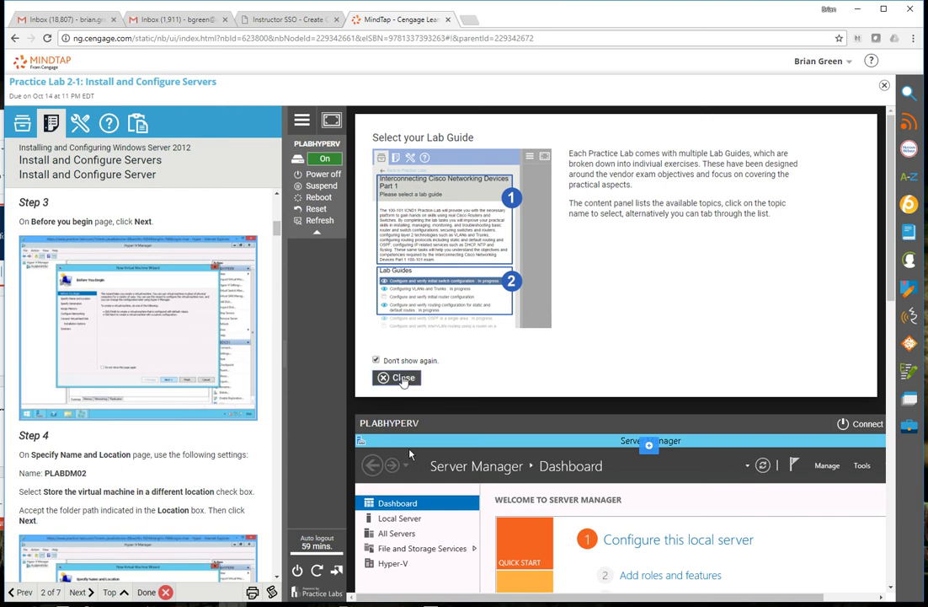
left_click(401, 381)
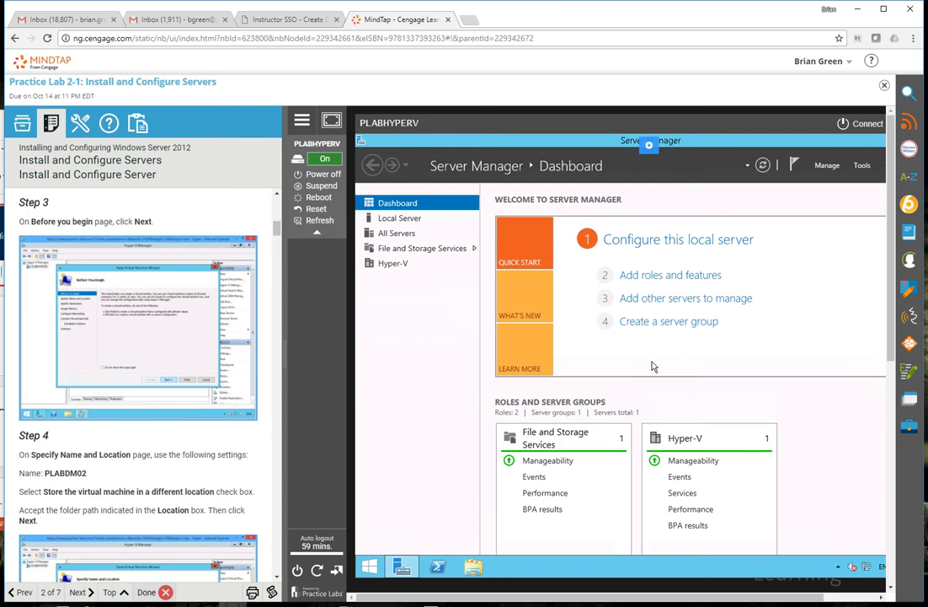
left_click(481, 565)
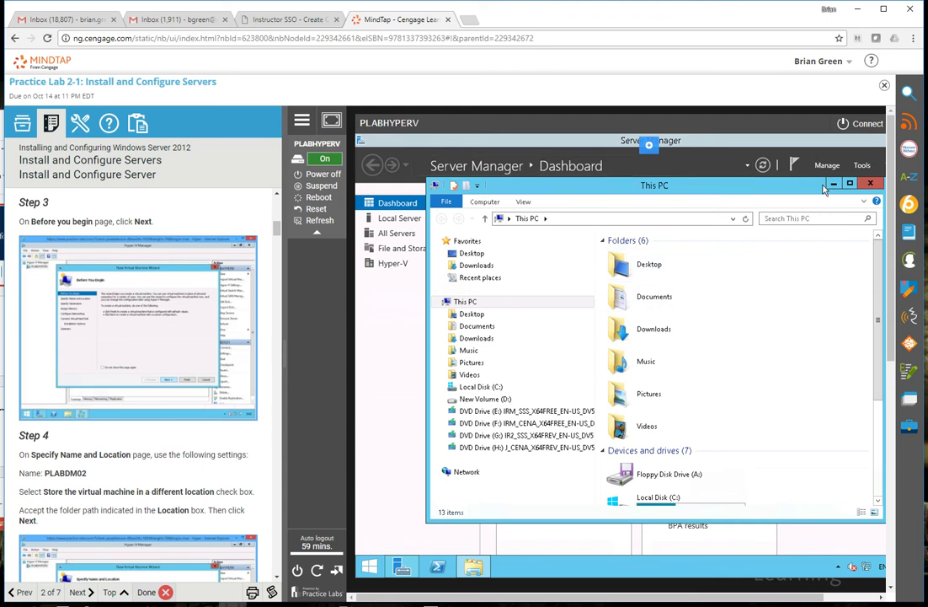
left_click(871, 183)
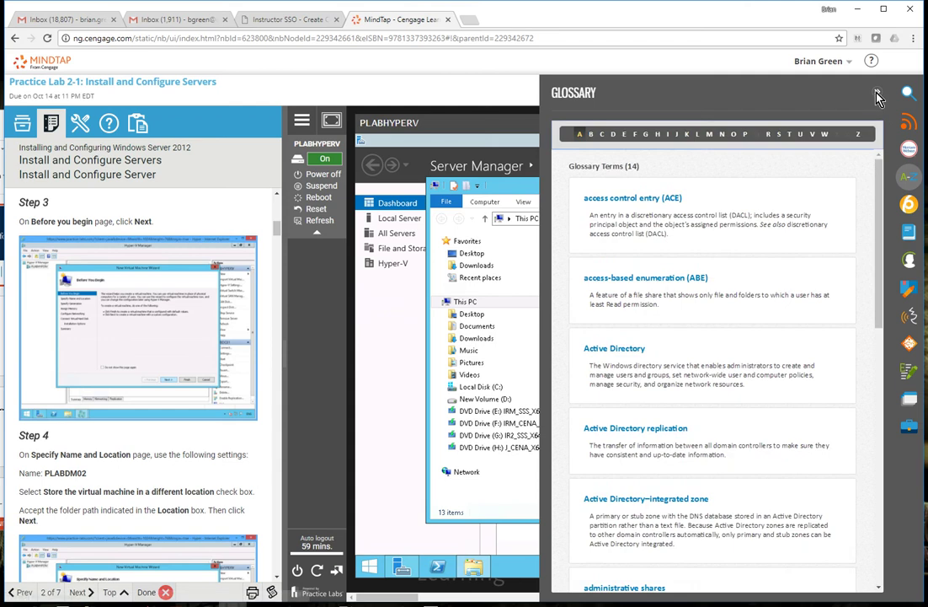
left_click(800, 210)
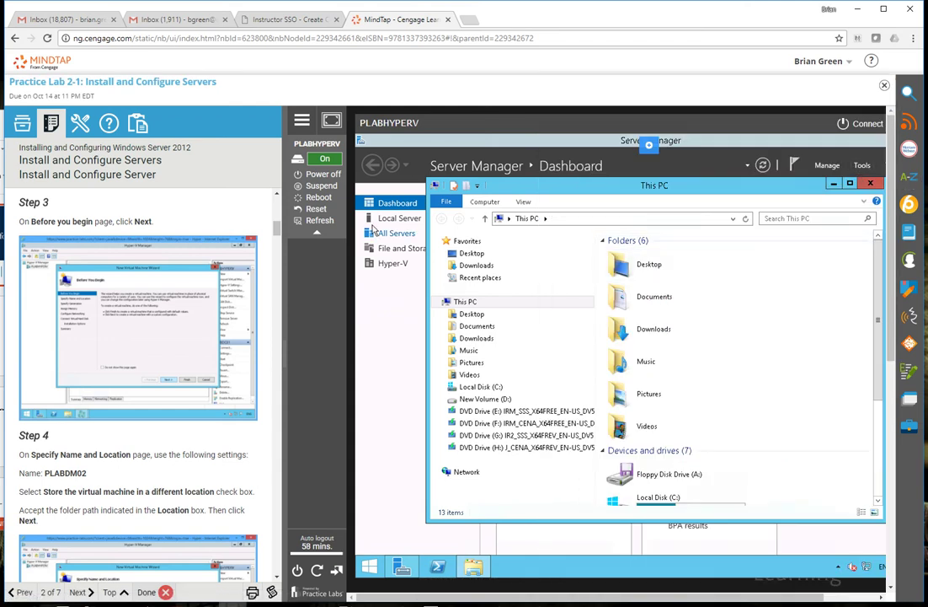
double_click(434, 187)
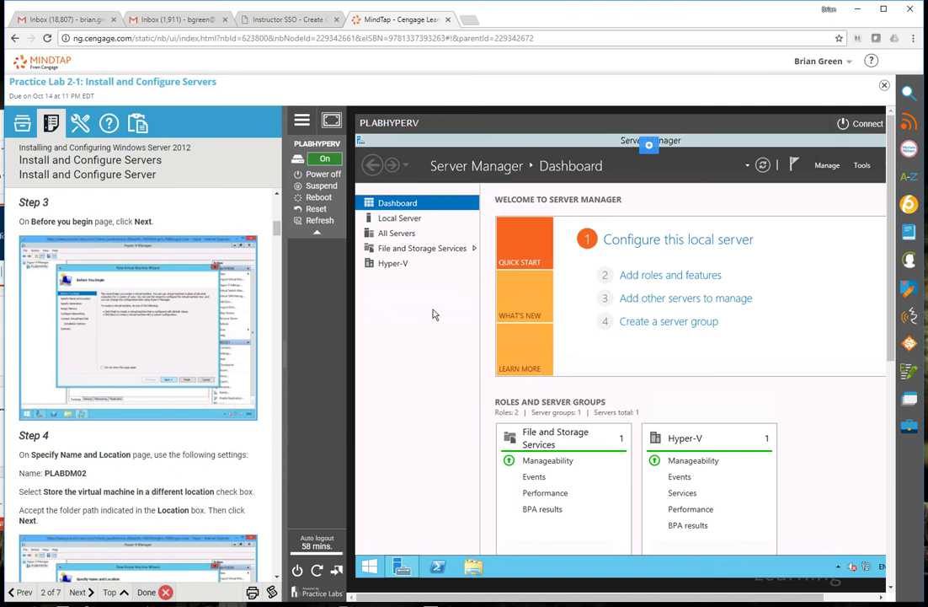
- Switch Server Manager to the Hyper-V page and right-click the PLABHYPERV server row
left_click(394, 266)
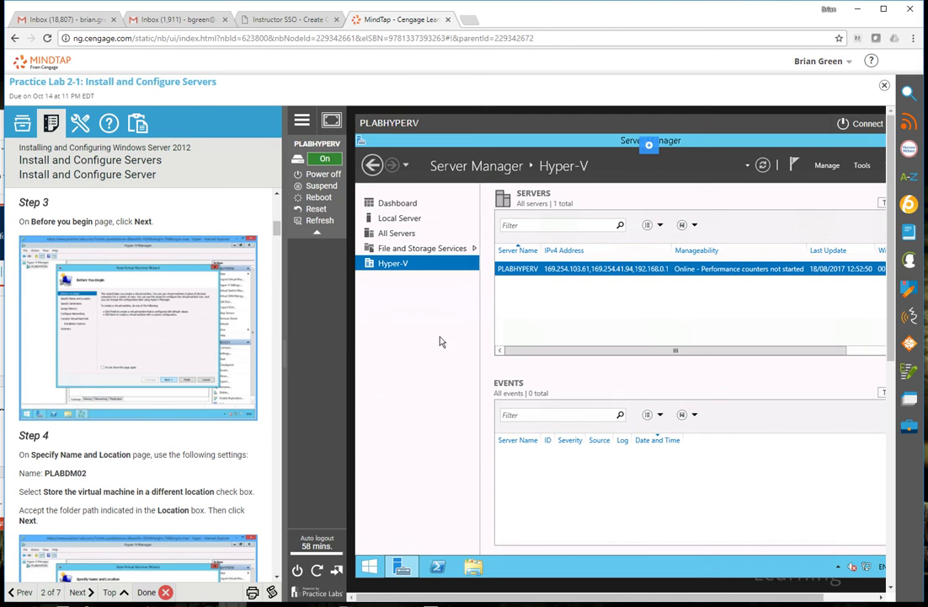
scroll(163, 350, "up", 3)
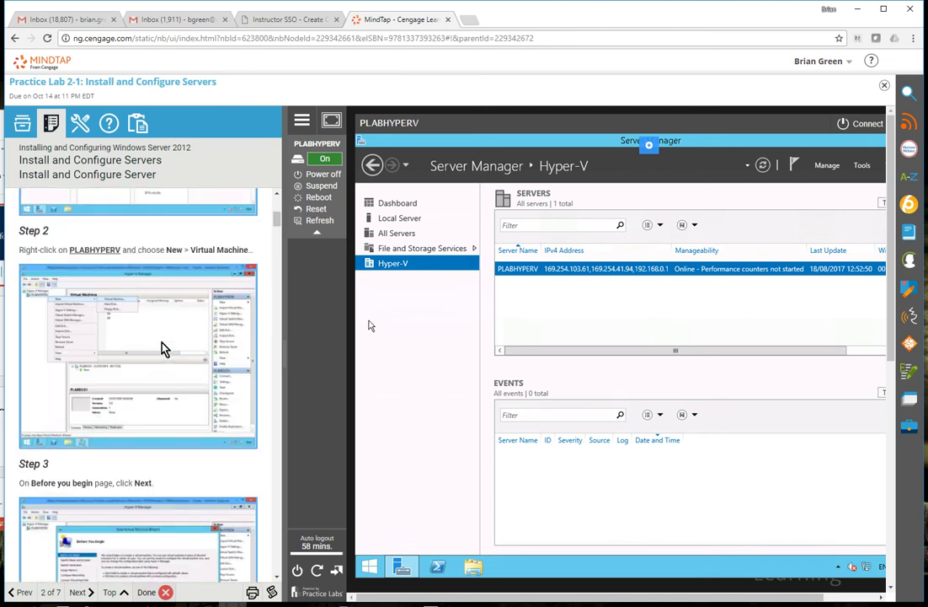
scroll(163, 350, "up", 5)
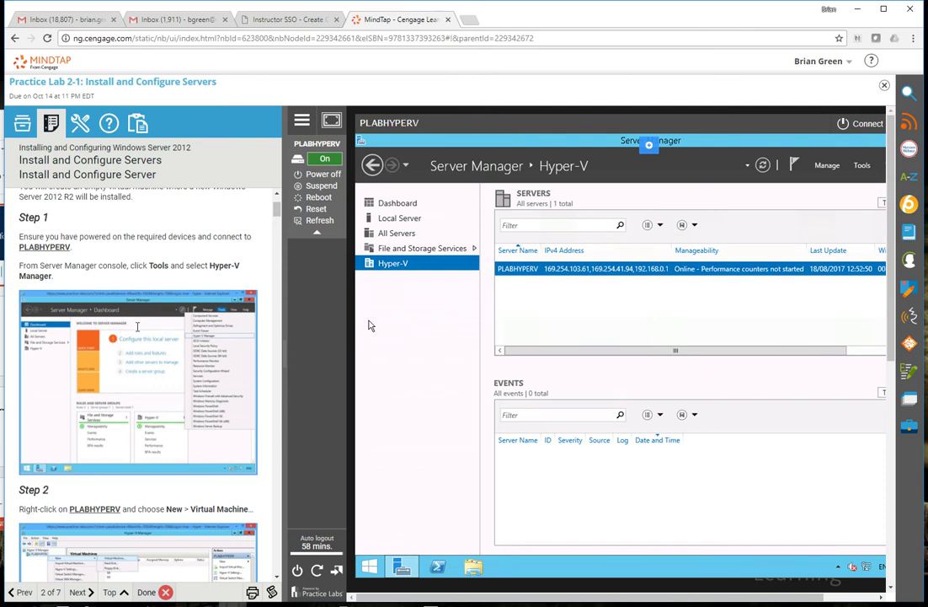
scroll(137, 327, "down", 3)
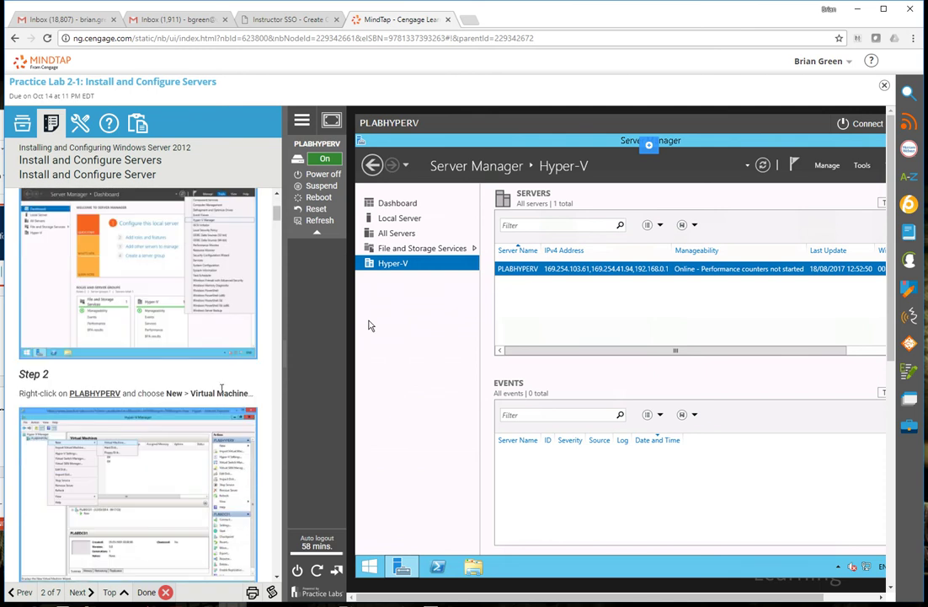
right_click(533, 272)
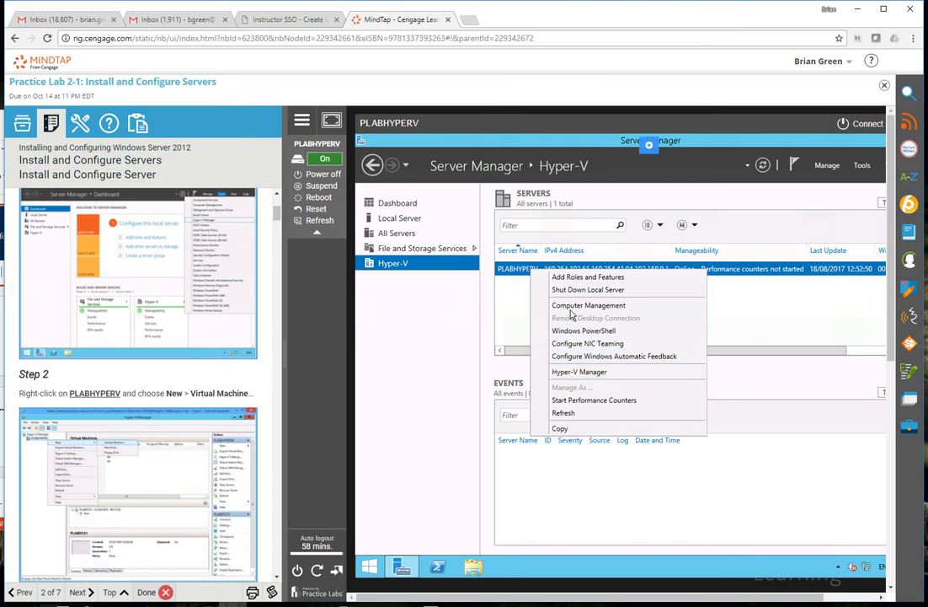
- Launch Hyper-V Manager on PLABHYPERV and advance a new virtual machine wizard to Specify Name and Location
left_click(508, 274)
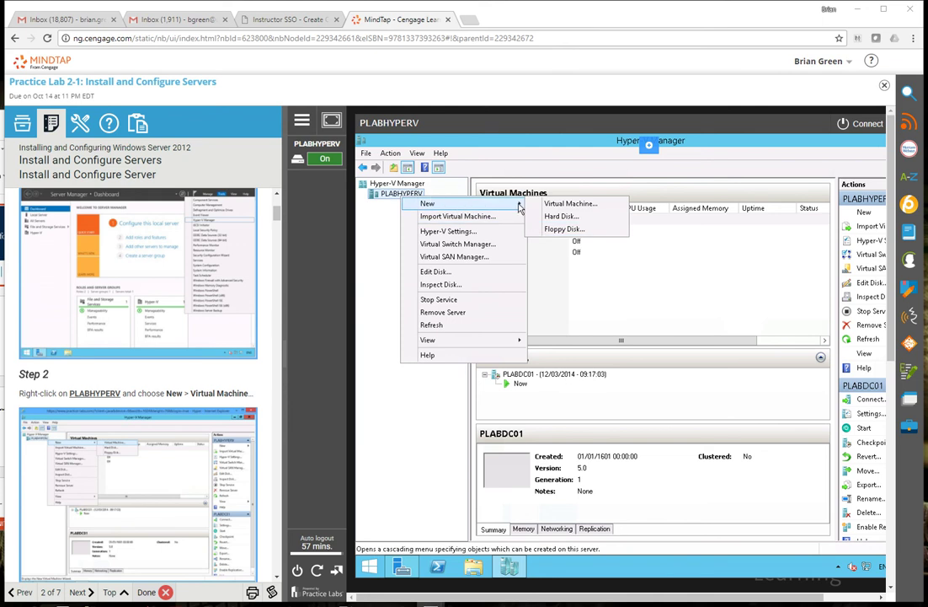
left_click(578, 209)
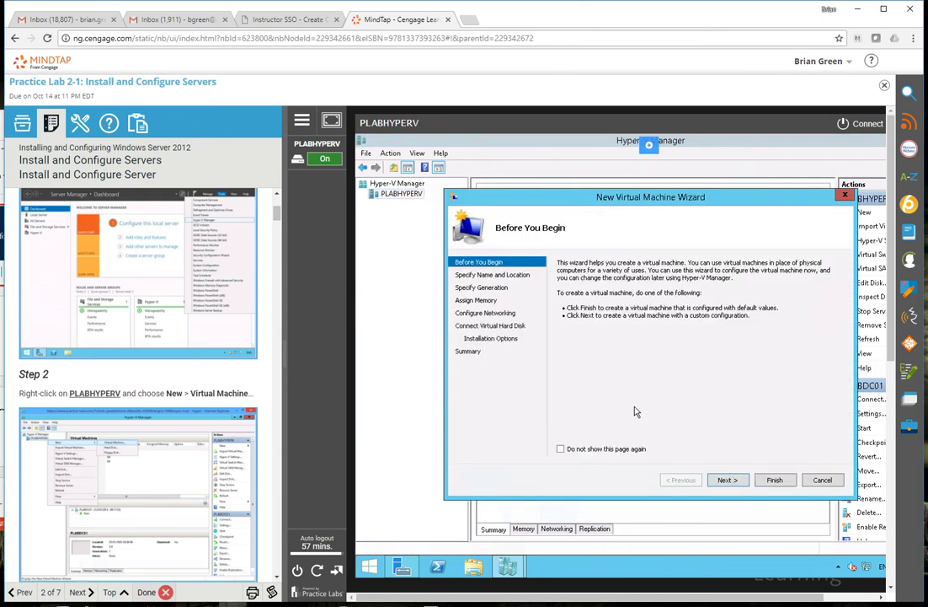
left_click(726, 479)
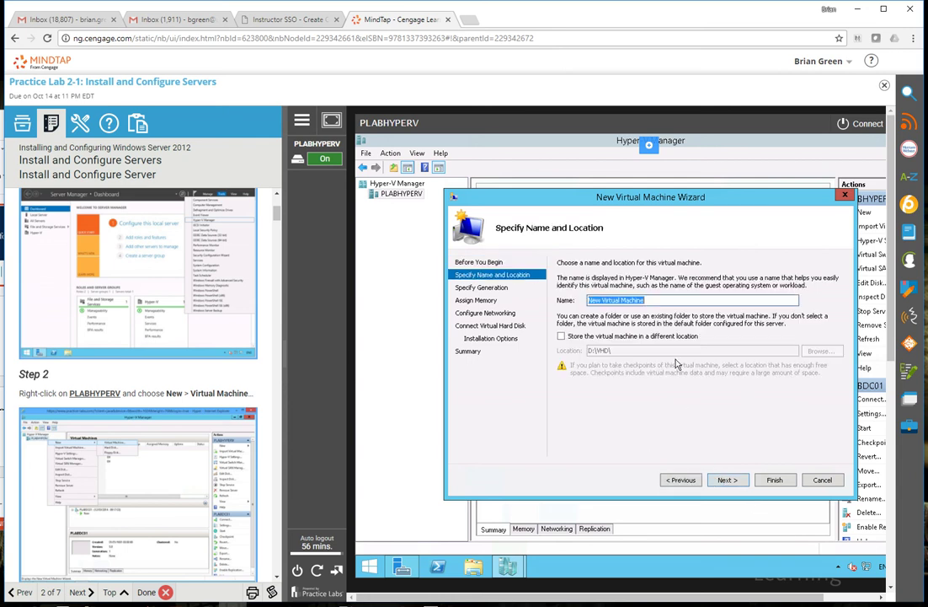